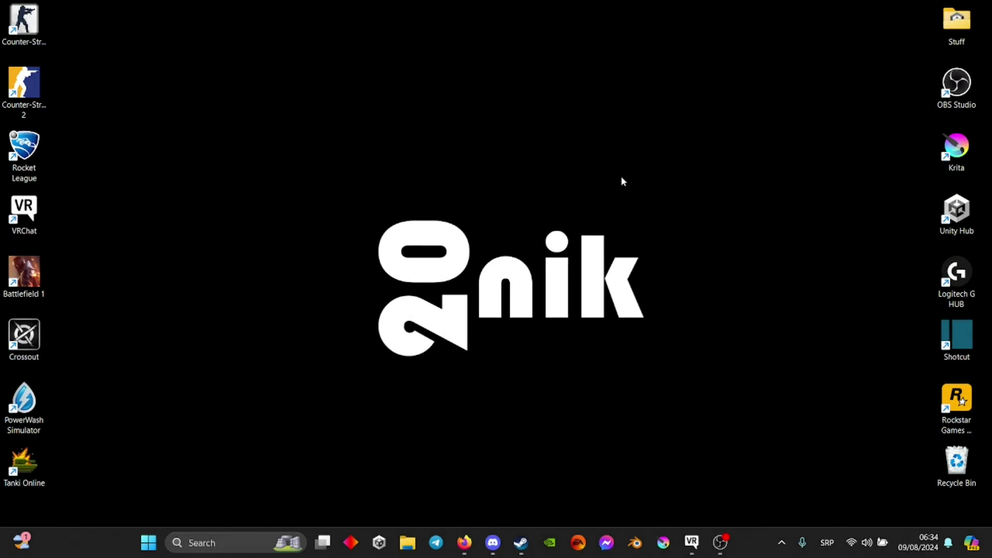
- Switch to VRChat and preview the avatar's head skin swap using the expression menu
click(691, 541)
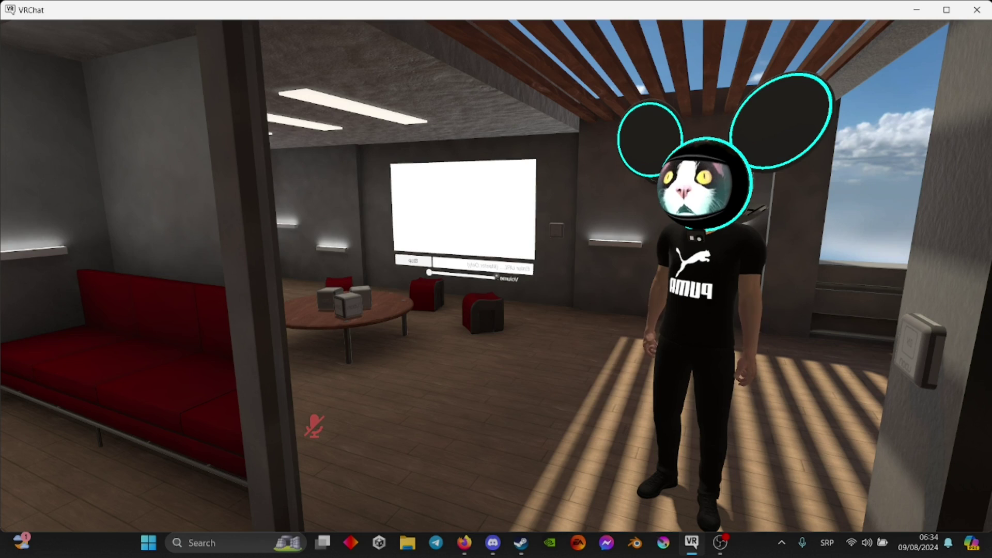
key(r)
drag(515, 334, 490, 317)
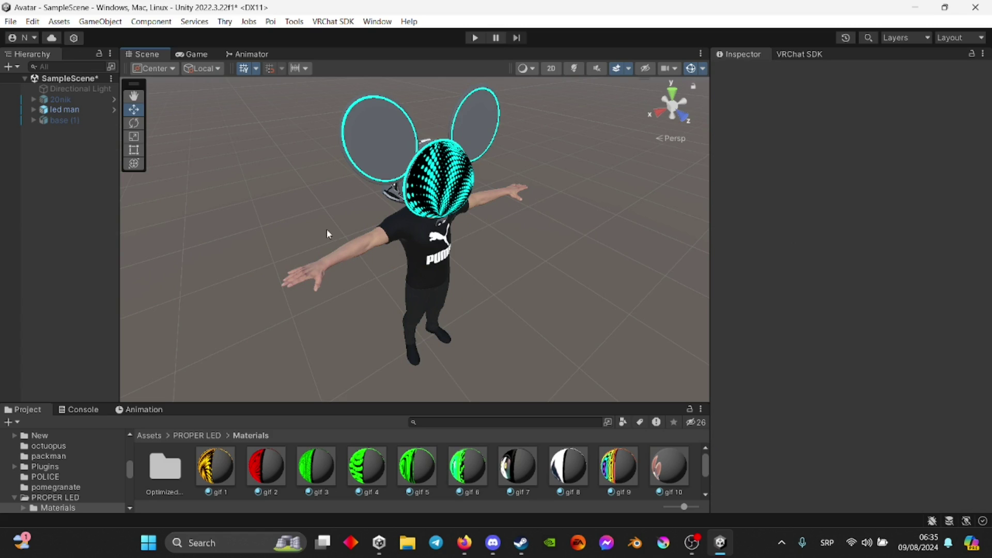
- In Unity, open the VRC Expression Parameters asset assigned to the led man avatar
click(71, 110)
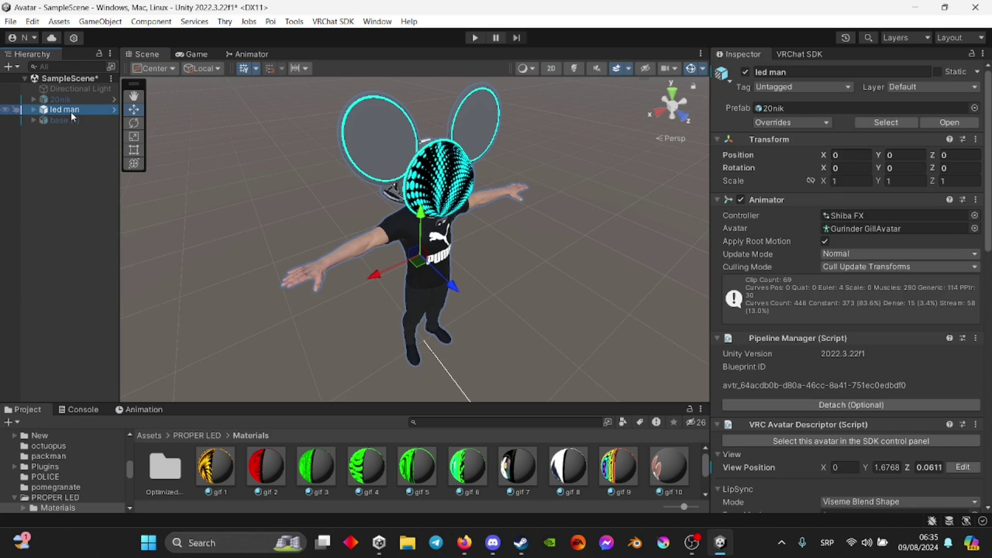
scroll(861, 411, down, 6)
scroll(861, 411, down, 7)
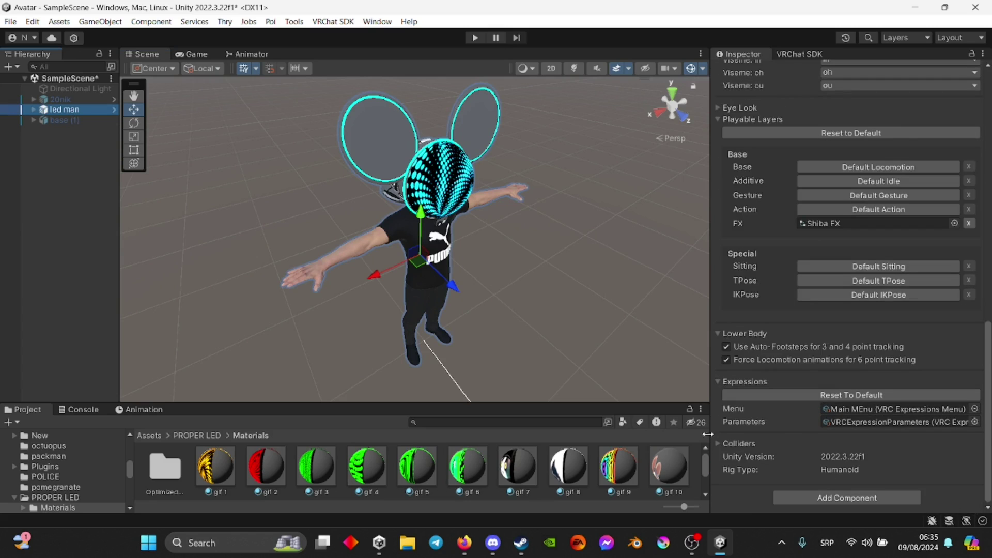
click(881, 420)
click(314, 478)
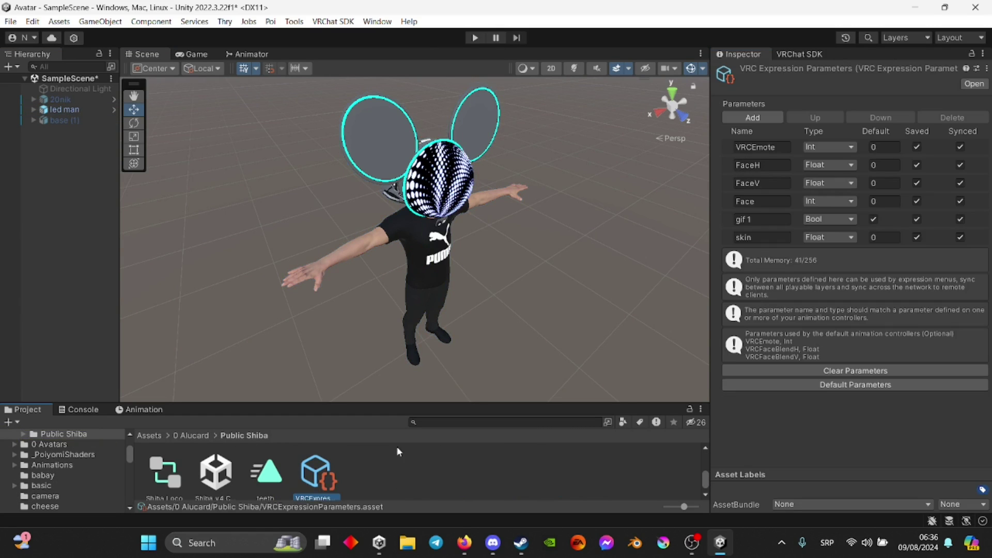
- Add an expression parameter named "Skin swap" of type Float
click(752, 118)
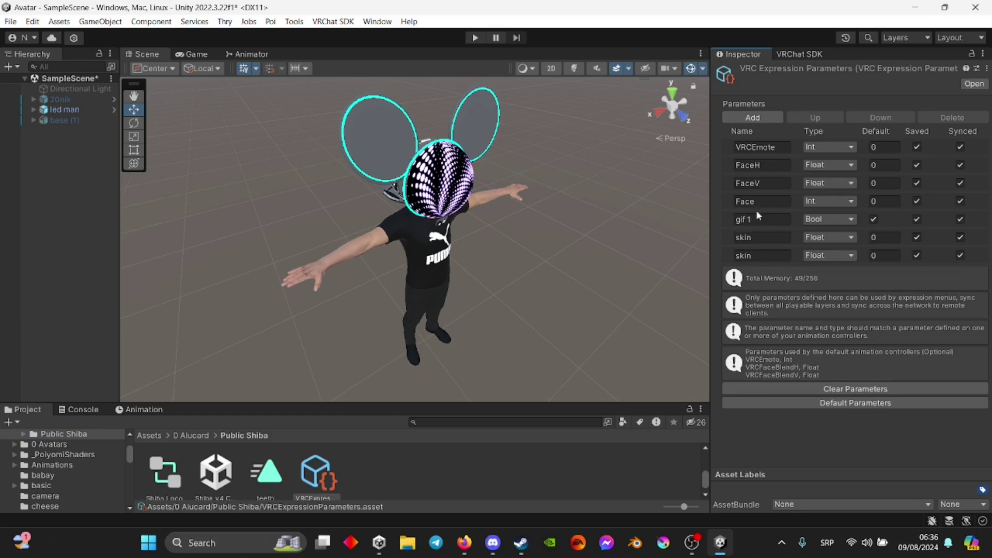
click(765, 257)
text(skIN Swap)
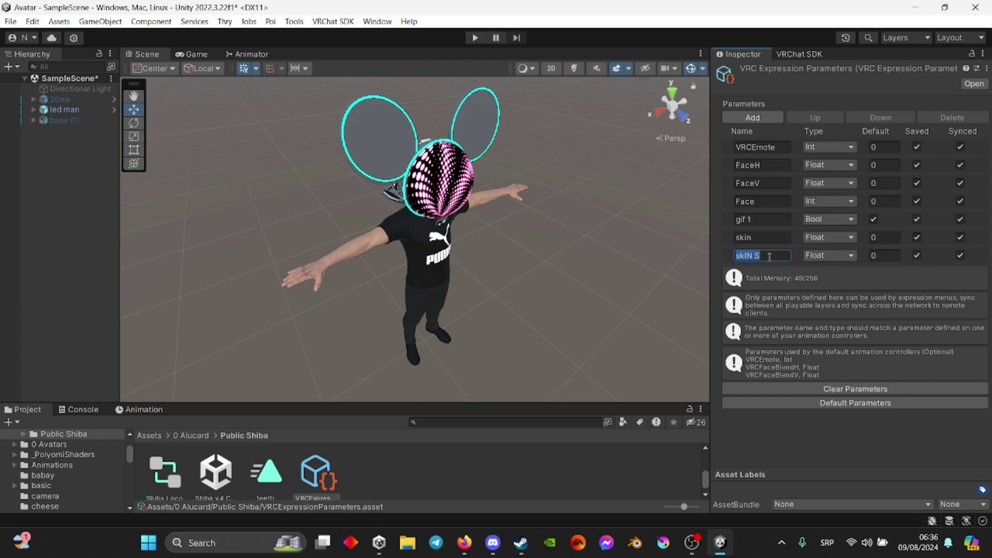
click(821, 255)
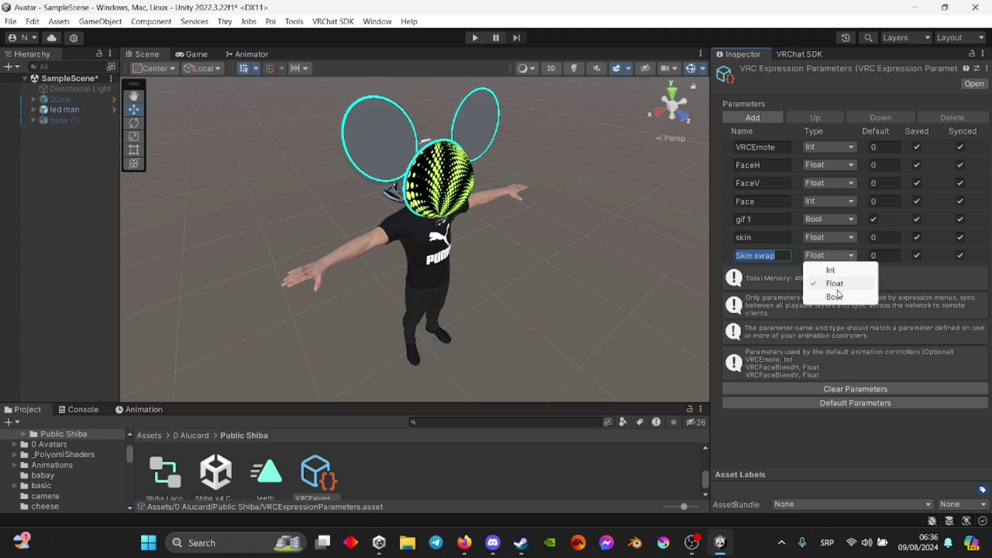
- Add an animator layer named "Skin swap" to led man's FX controller and open its weight settings
click(64, 110)
click(240, 54)
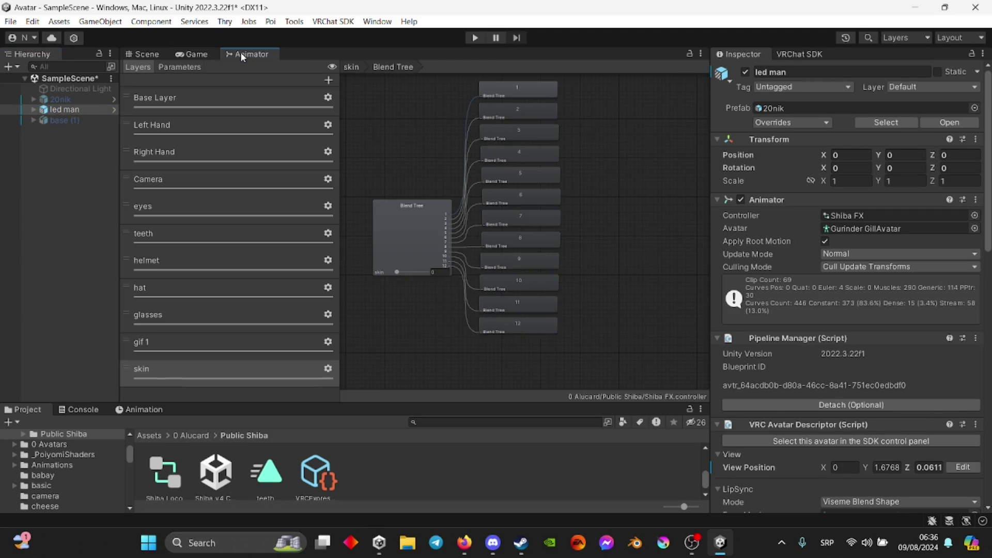
click(328, 80)
text(Skin swap)
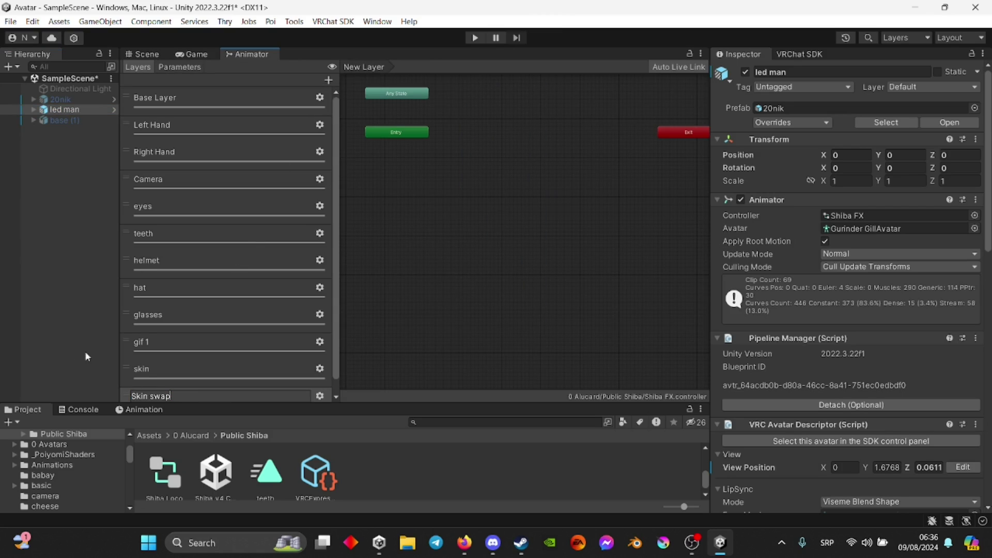
key(Return)
click(320, 396)
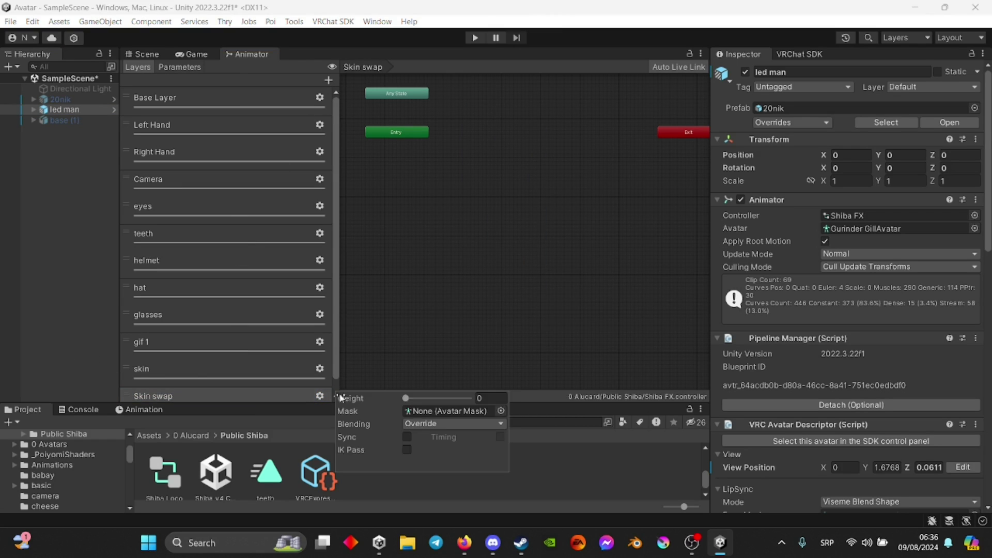
click(419, 300)
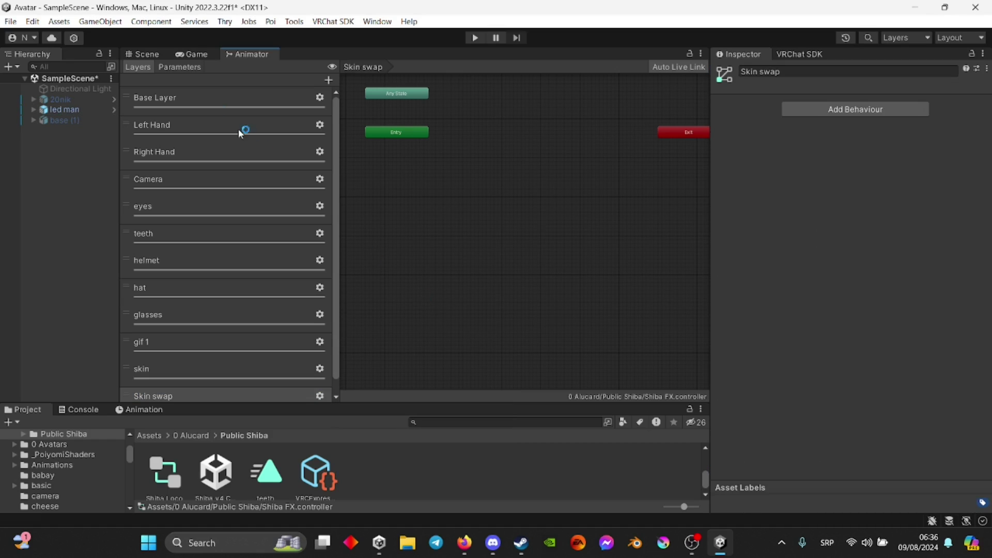
- Add a Float animator parameter named "Skin swap"
click(176, 68)
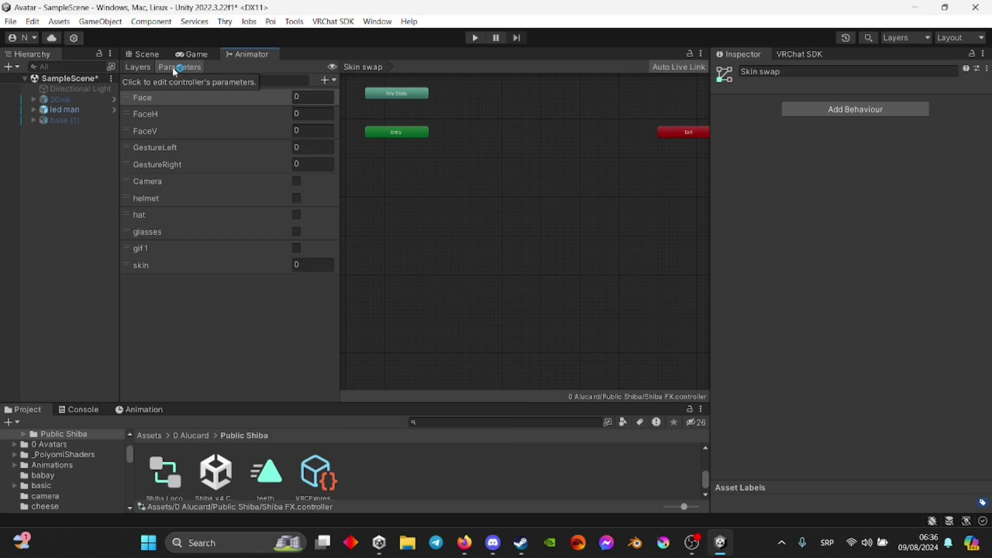
click(326, 80)
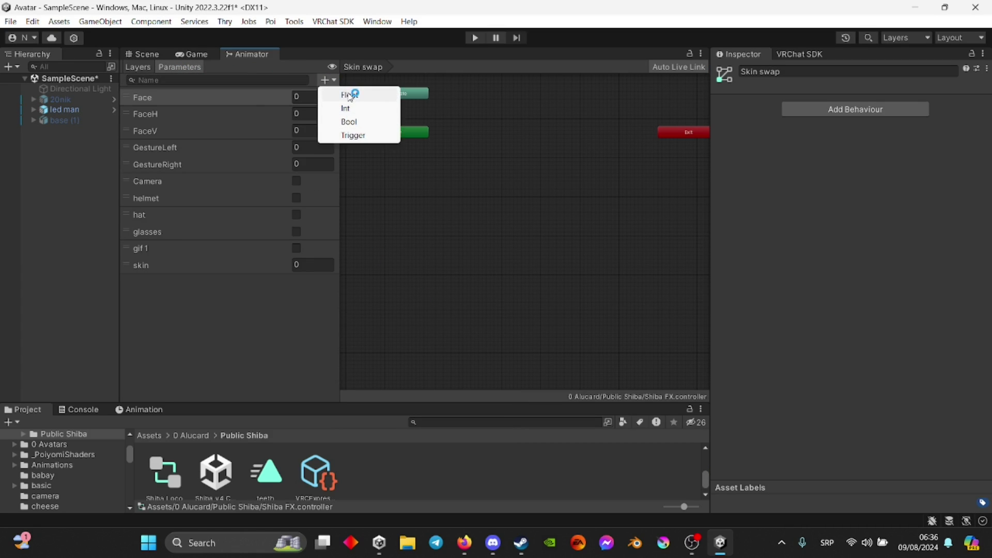
click(351, 95)
text(Skin swap)
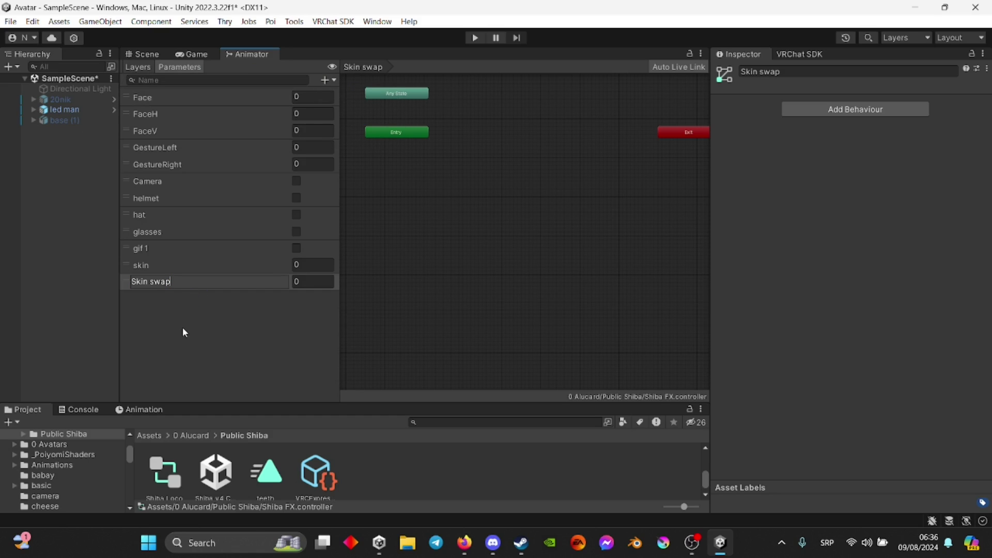
key(Return)
- Create a state from a new blend tree in the Skin swap layer
click(138, 66)
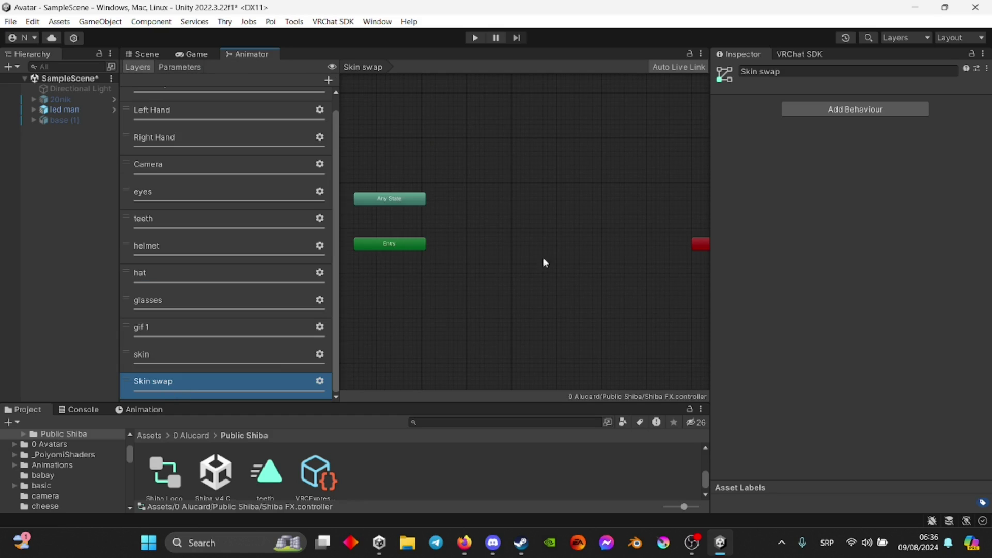
right_click(468, 242)
mouse_move(543, 248)
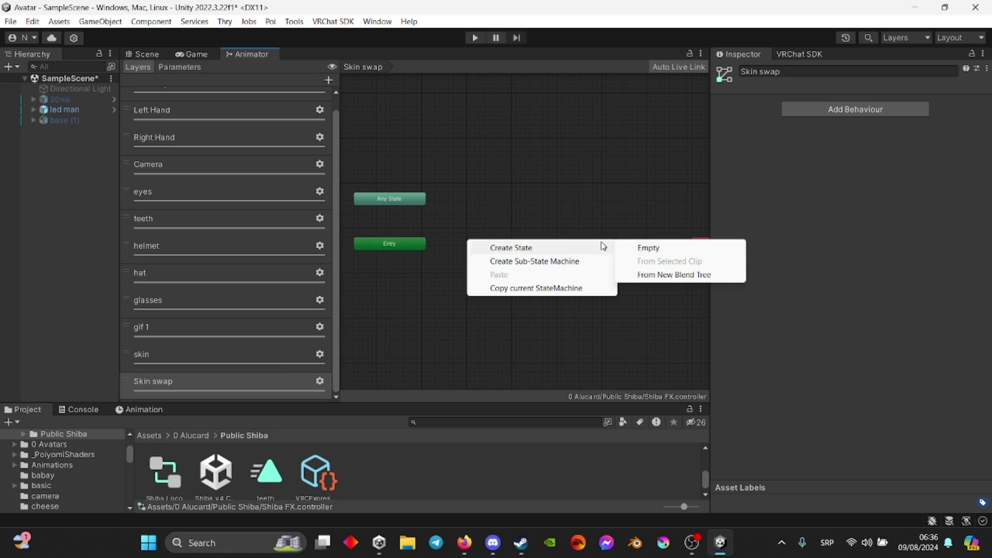
click(665, 275)
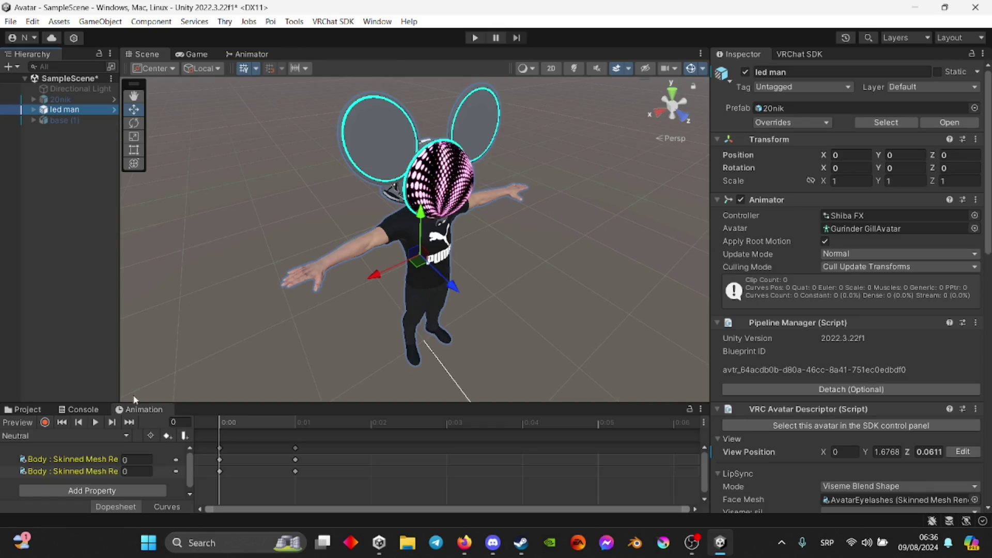
- Find the Animation window for led man and enlarge its area
click(377, 21)
mouse_move(445, 64)
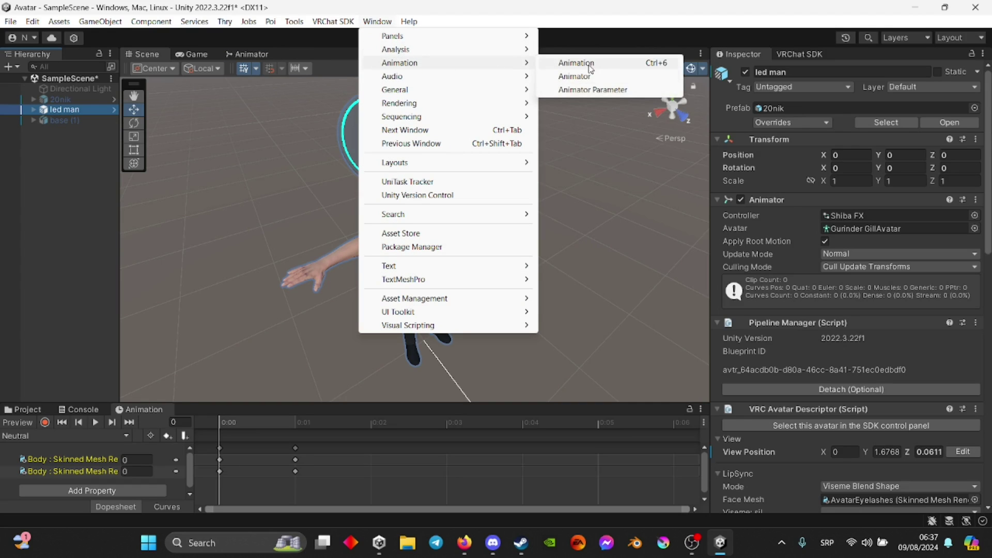
click(181, 402)
drag(181, 403, 175, 312)
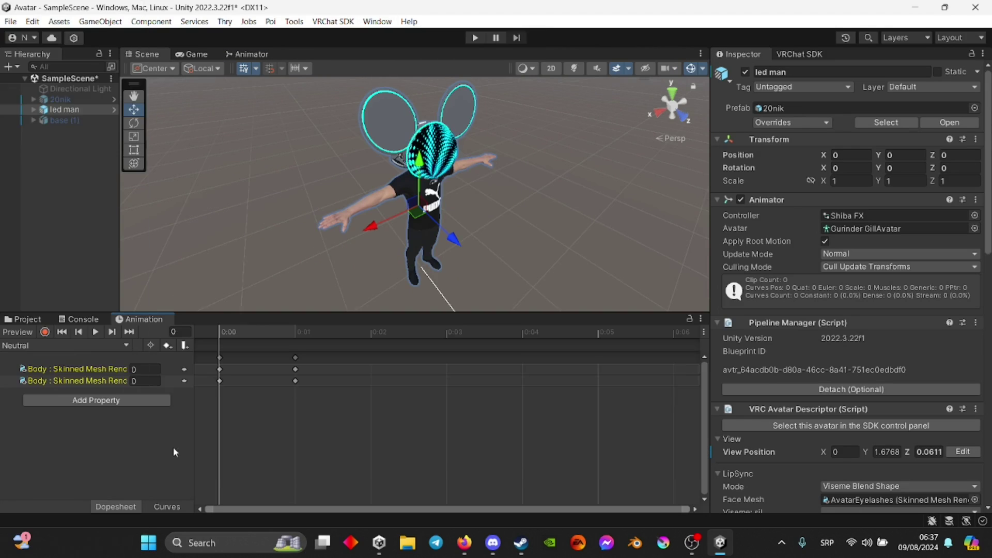
- Create a new animation clip named "20" in the Public Shiba folder
click(79, 346)
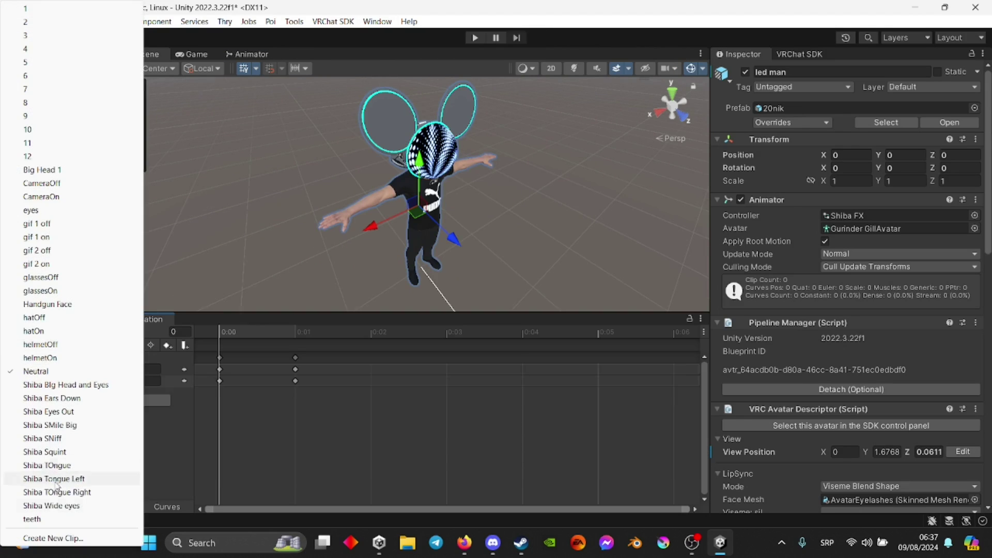
click(52, 538)
text(Skin swap)
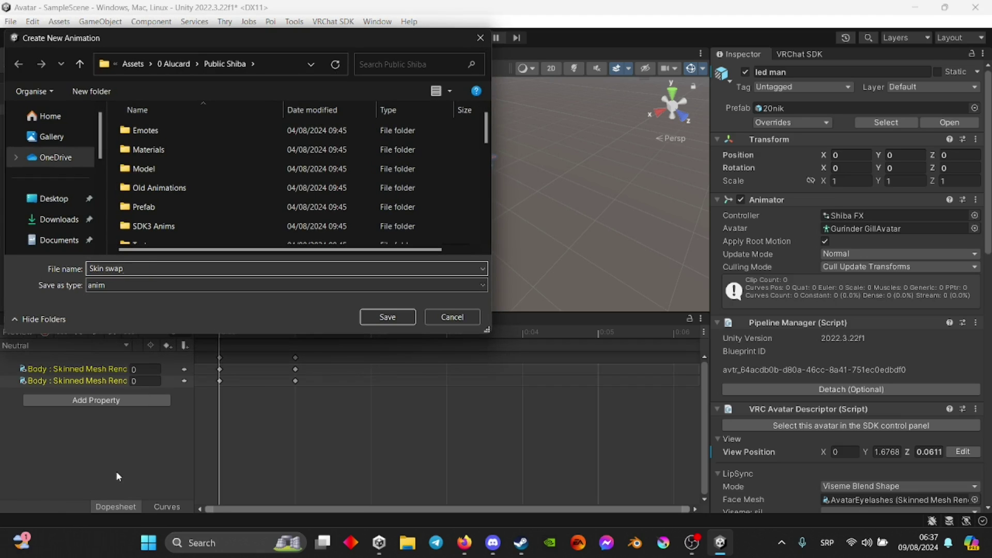
drag(128, 268, 76, 268)
drag(138, 271, 87, 272)
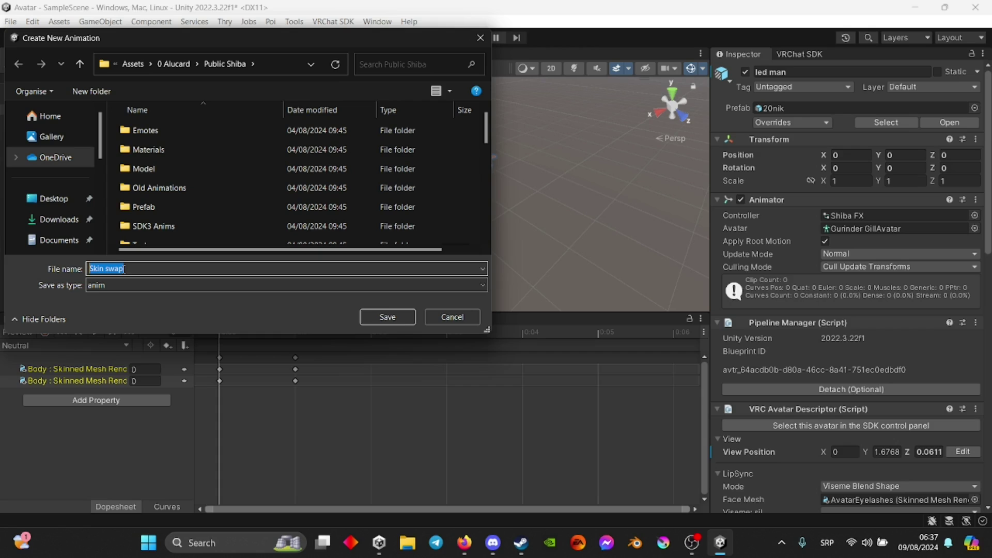
text(1)
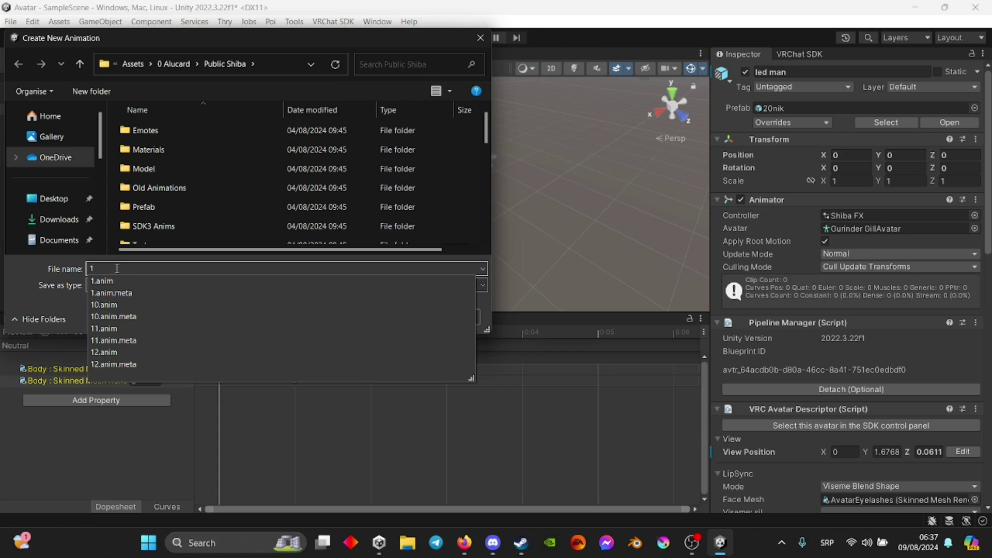
click(121, 461)
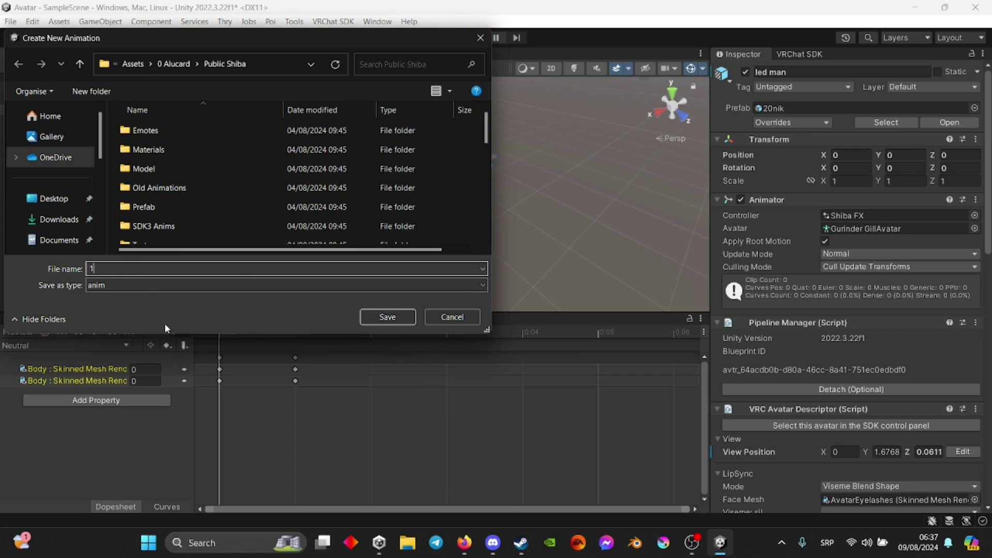
key(BackSpace)
text(20)
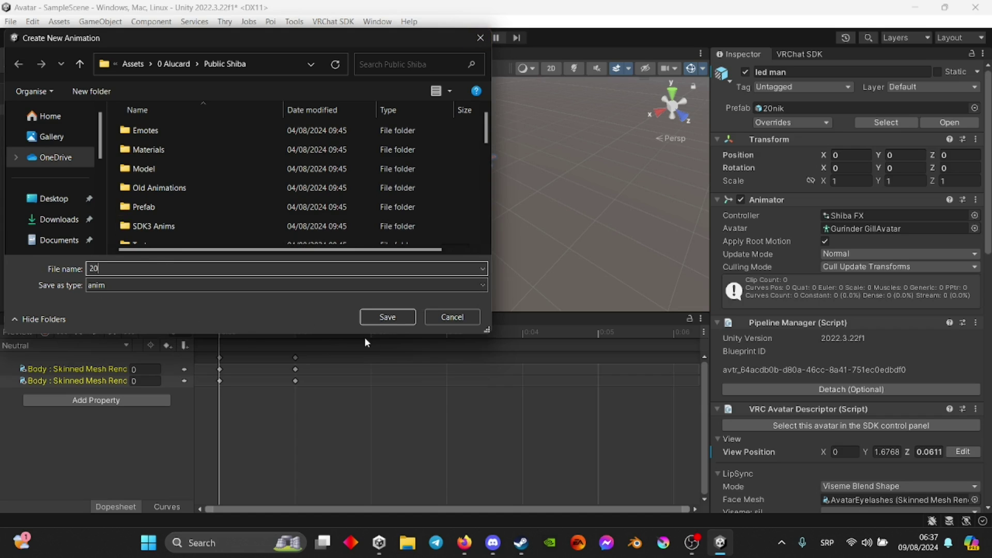
click(388, 317)
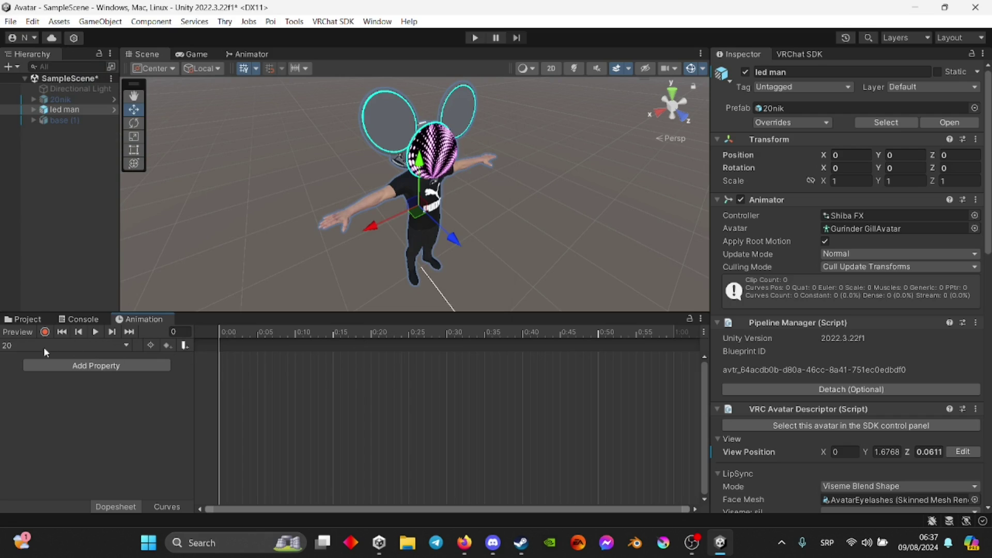
- Start recording on animation clip 20 and show the project assets
click(45, 332)
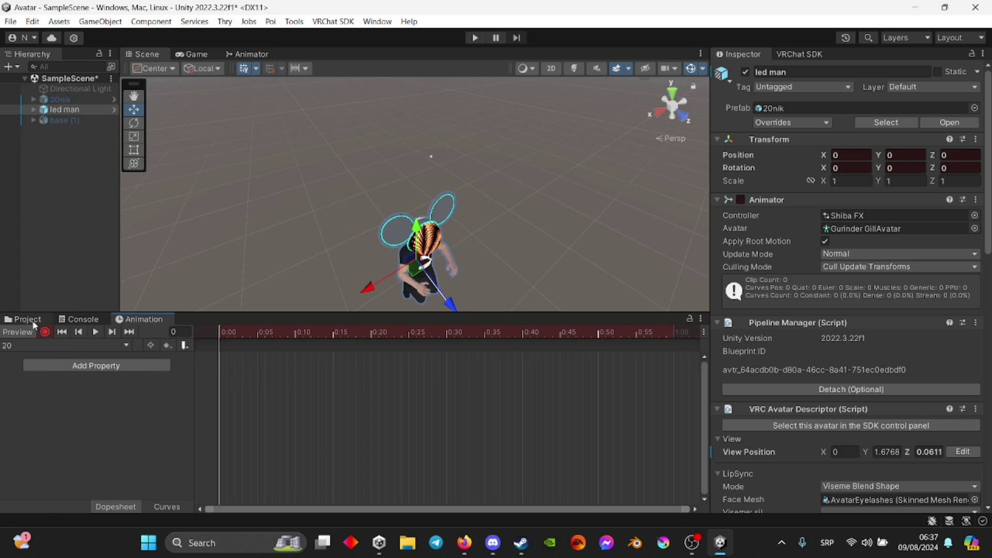
click(32, 320)
mouse_move(475, 209)
middle_down()
mouse_move(454, 126)
mouse_move(480, 210)
middle_up()
key(alt+shift)
alt+right_drag(480, 210, 402, 242)
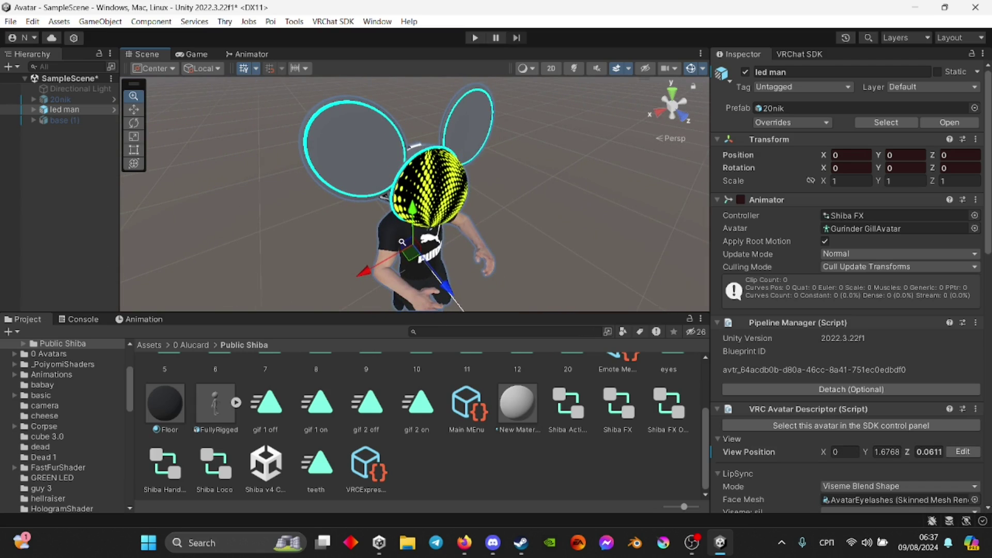
- Open the cube 3.0 assets folder and try to bring its yellow material into the scene
click(152, 344)
double_click(503, 447)
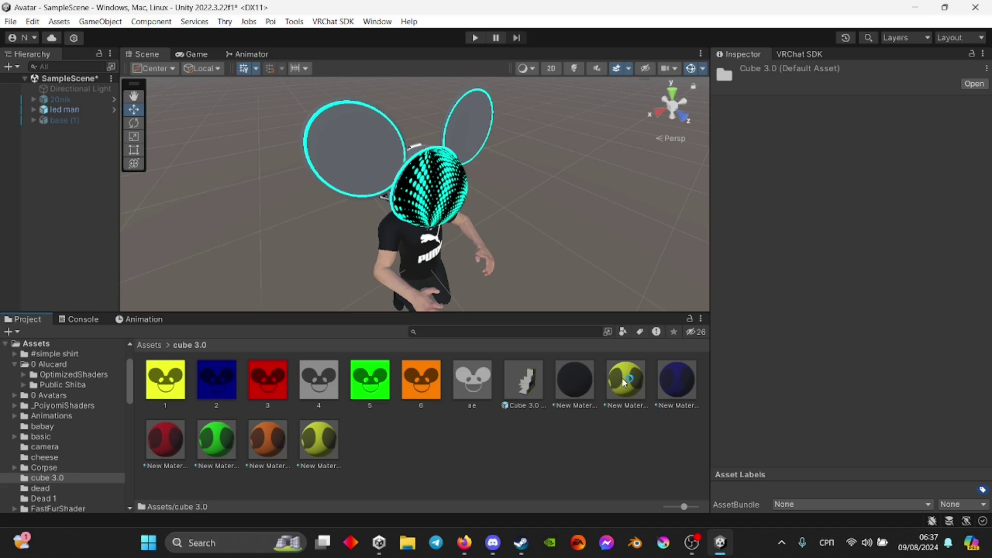
drag(625, 383, 566, 230)
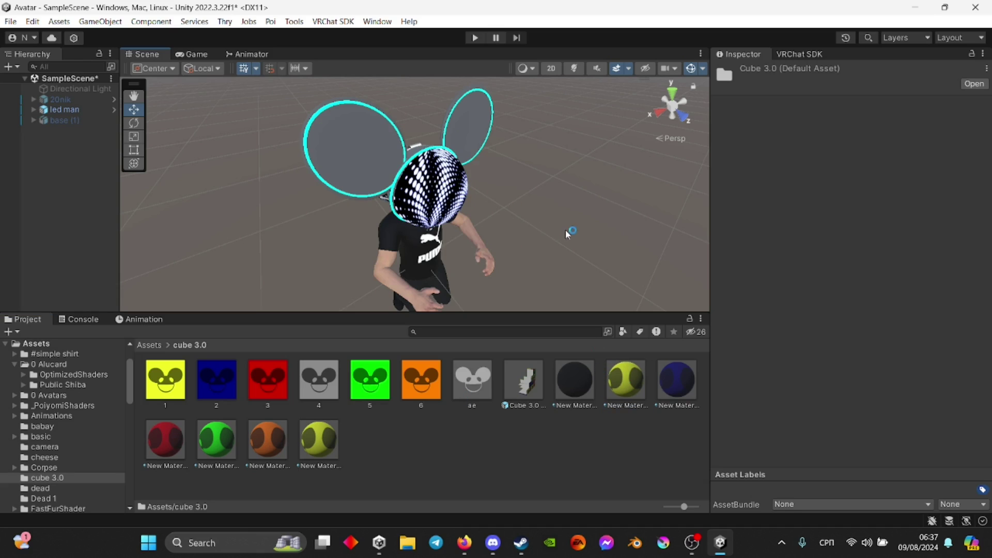
- Expand led man's bone hierarchy down to the head's base object and select the g pSphere1 mesh
click(33, 110)
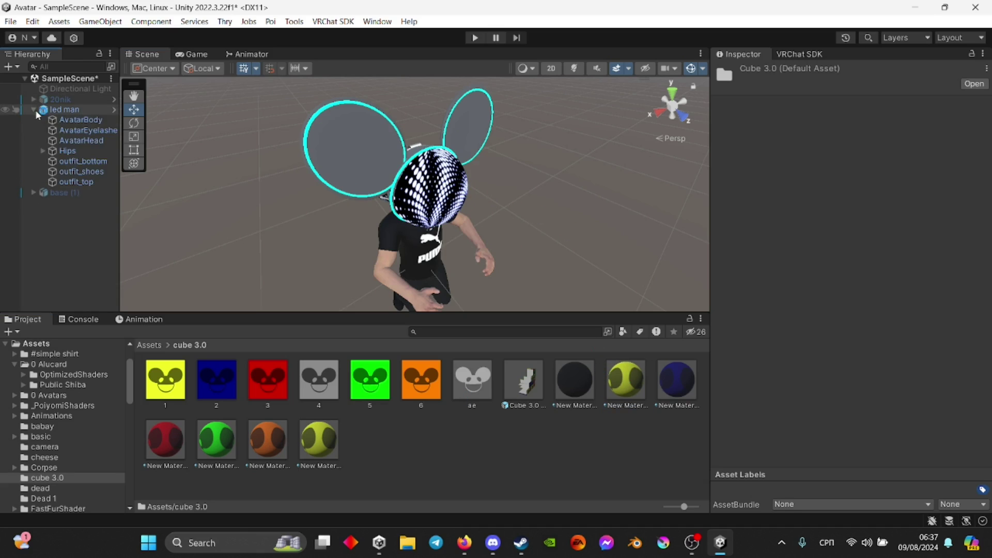
click(43, 151)
click(448, 200)
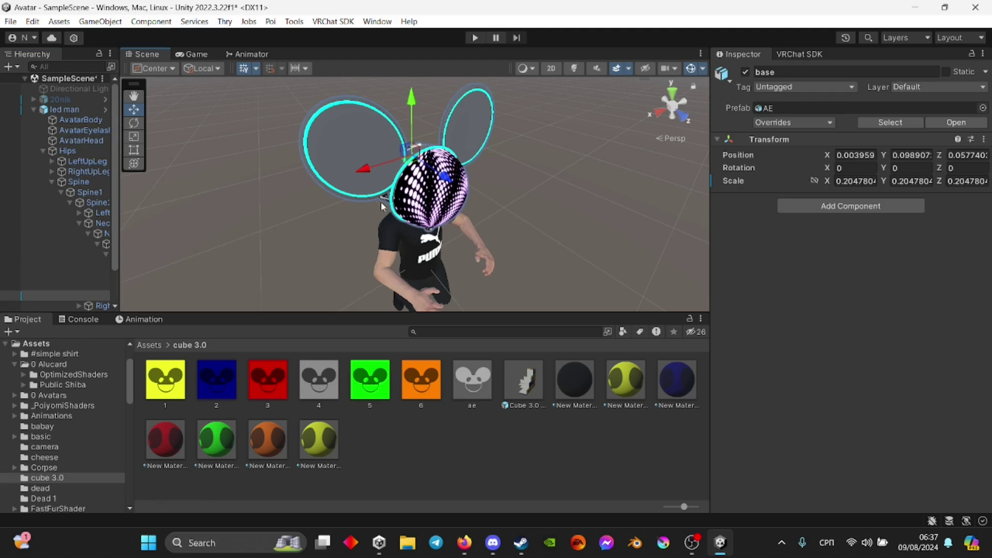
drag(119, 267, 191, 268)
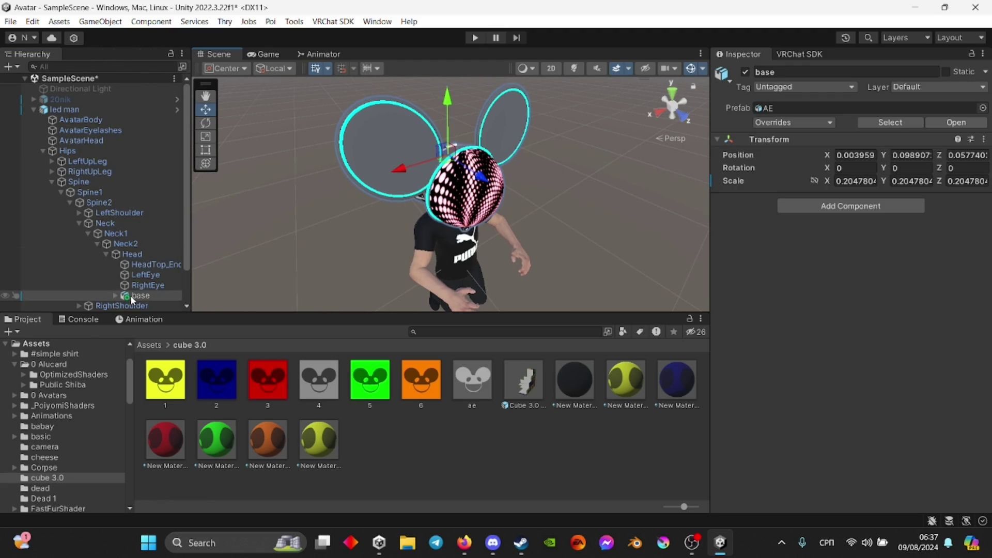
scroll(145, 284, down, 3)
click(158, 250)
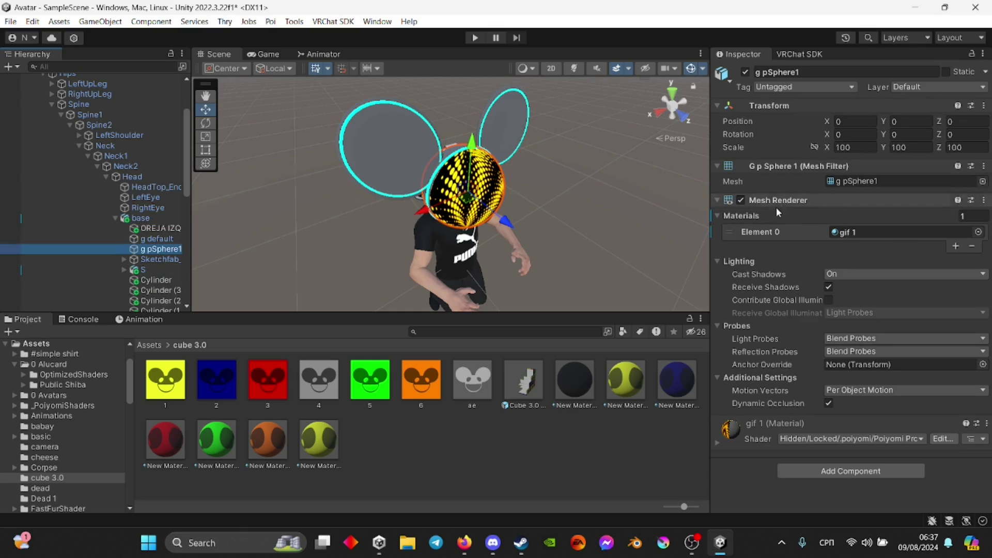
- Record New Material 22 as the Element 0 material of g pSphere1 in animation clip 20, and stop recording
drag(618, 393, 855, 235)
click(143, 320)
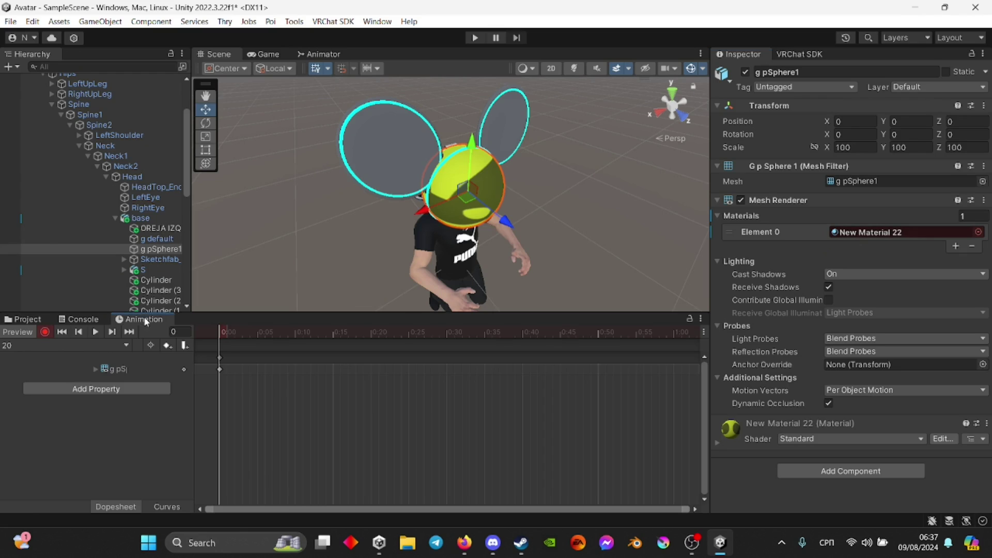
click(45, 333)
click(24, 331)
- Copy clip 20's material keyframe from frame 0 to frame 1 and end the animation preview
click(220, 357)
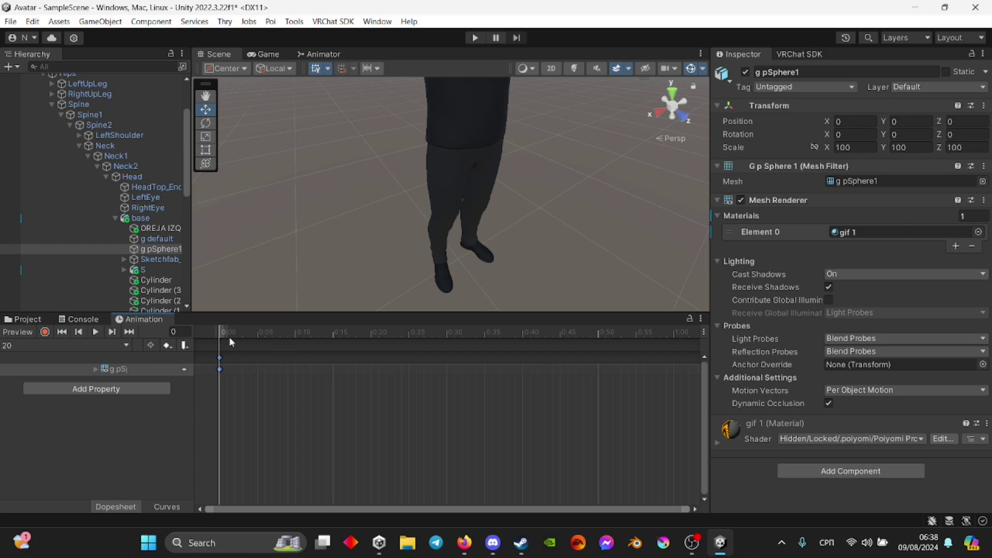
click(229, 335)
key(ctrl+v)
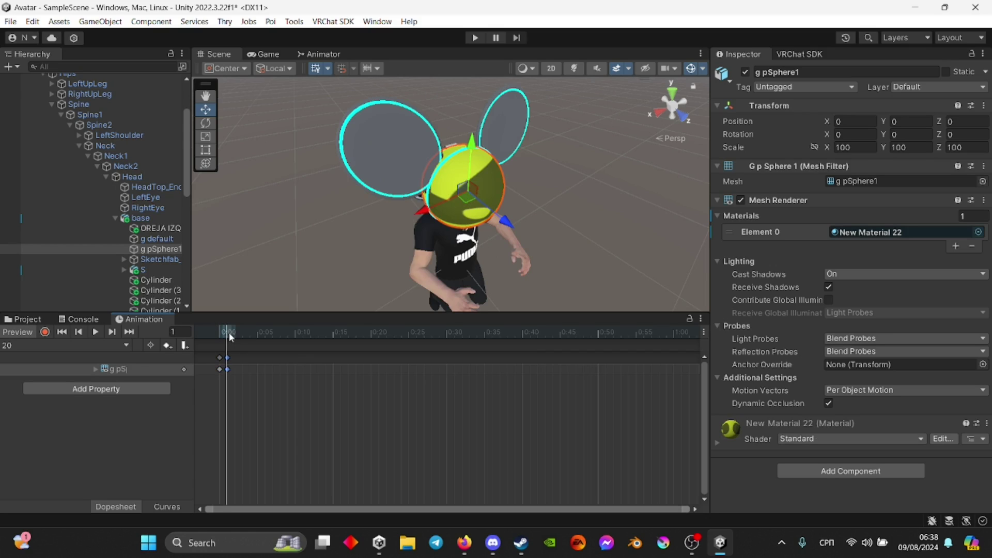
click(18, 332)
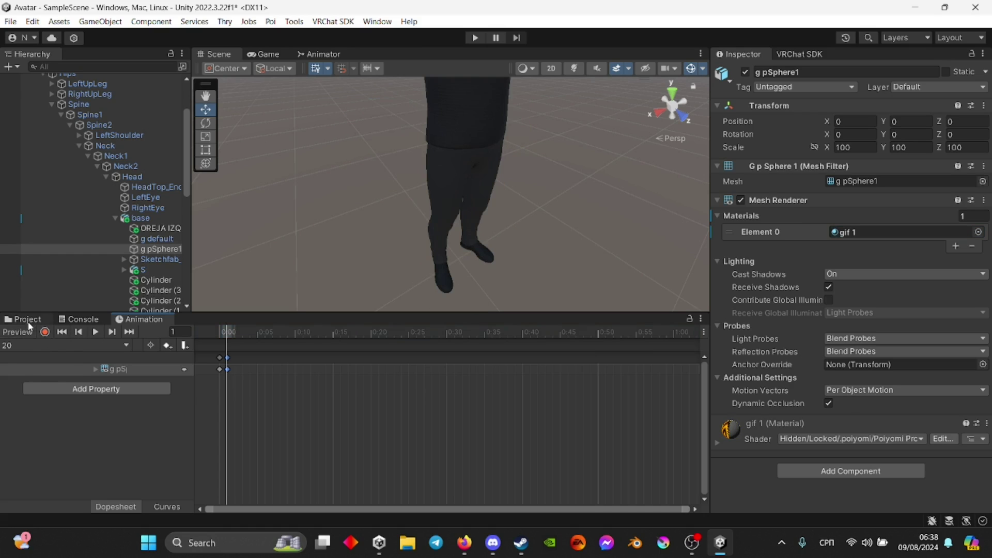
- Show the project assets, frame the whole avatar in the scene and collapse the led man hierarchy
click(23, 318)
middle_drag(477, 154, 487, 213)
scroll(487, 214, down, 7)
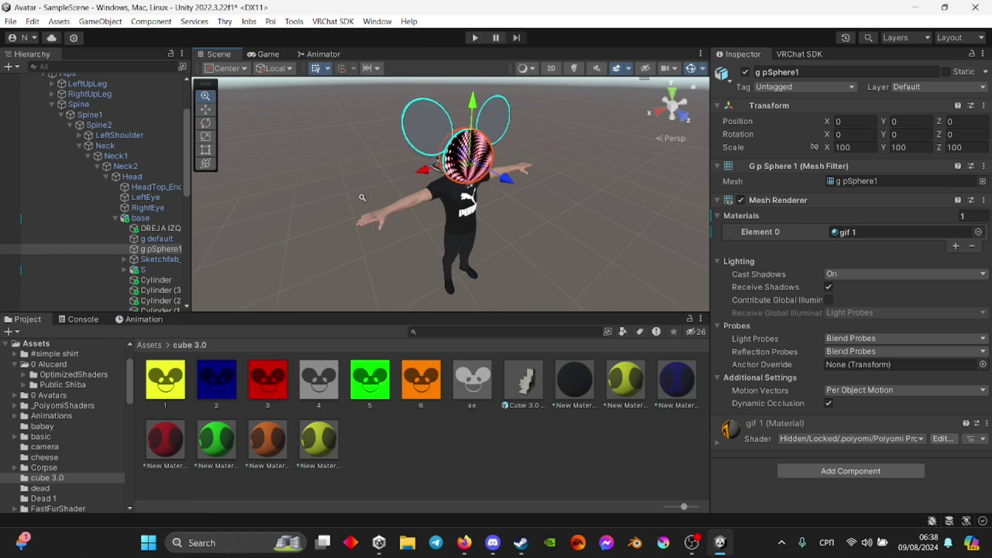
scroll(18, 95, up, 3)
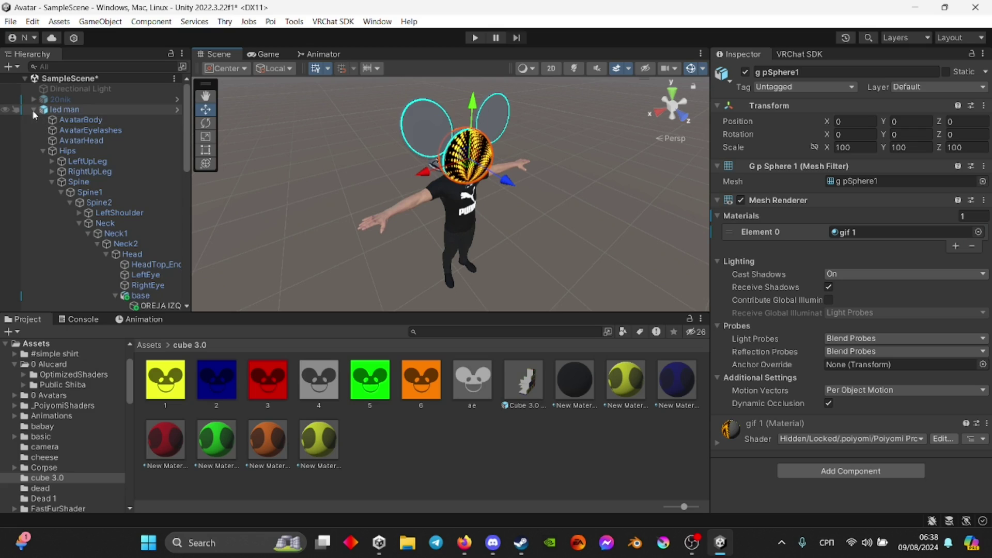
click(33, 109)
- Open the root Assets folder and find the existing animation clips, selecting hatOff
click(136, 320)
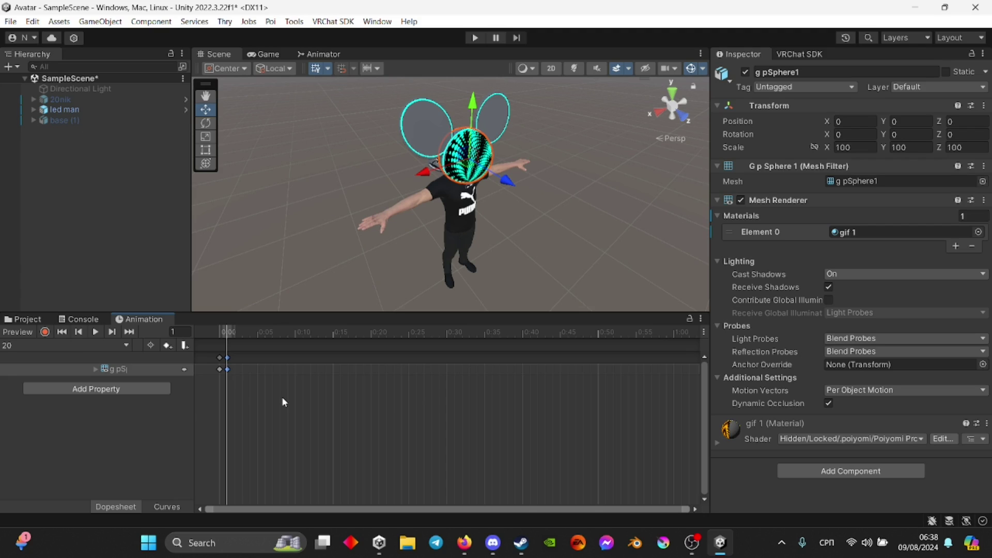
click(24, 319)
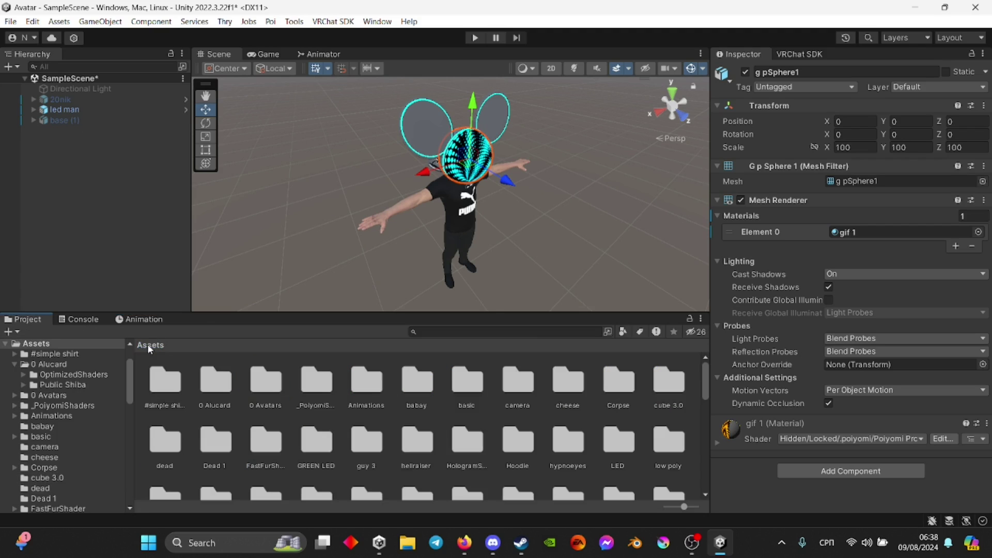
scroll(394, 427, down, 6)
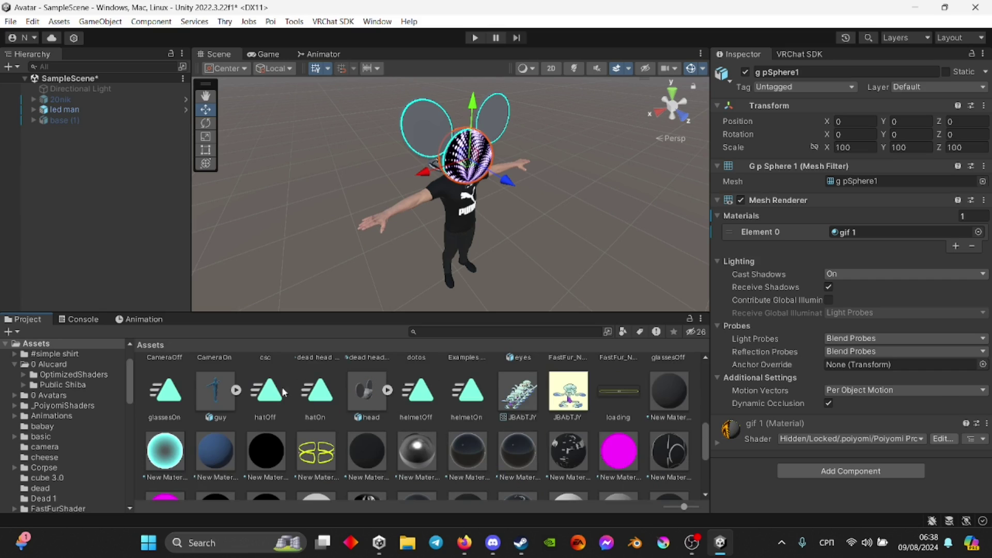
click(274, 381)
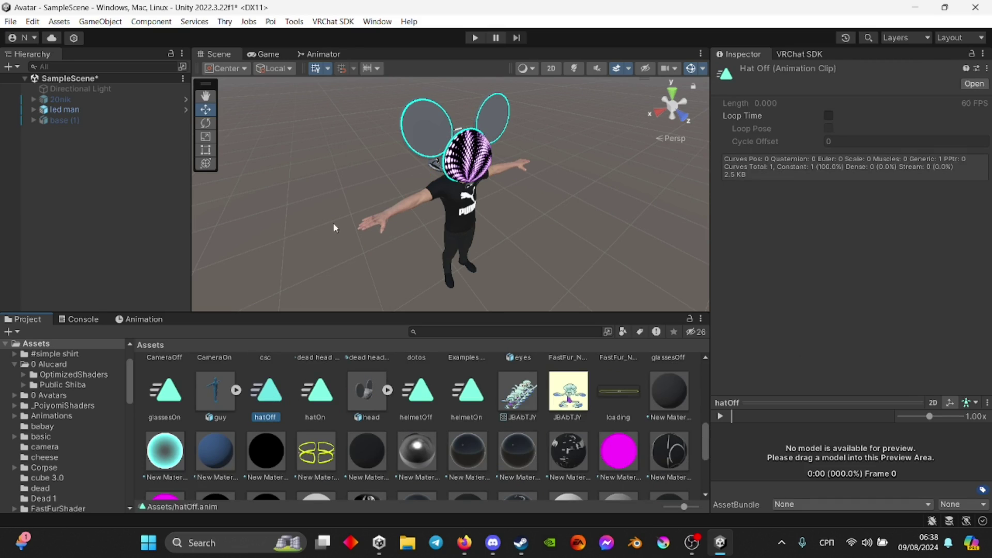
- Select the Blend Tree in the Skin swap layer and set its parameter to Skin swap
click(322, 53)
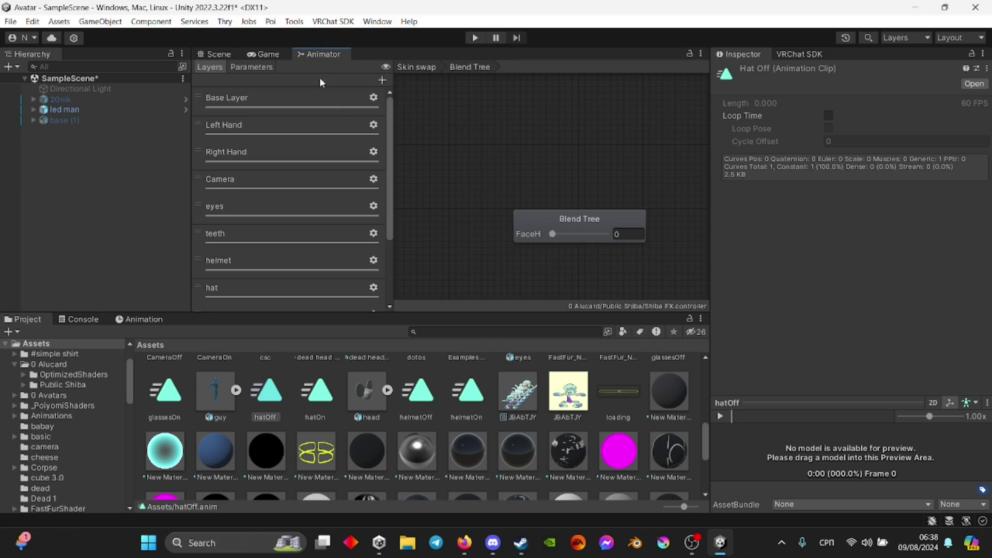
click(581, 217)
scroll(447, 193, down, 3)
scroll(526, 218, up, 3)
scroll(526, 218, down, 3)
scroll(468, 225, up, 3)
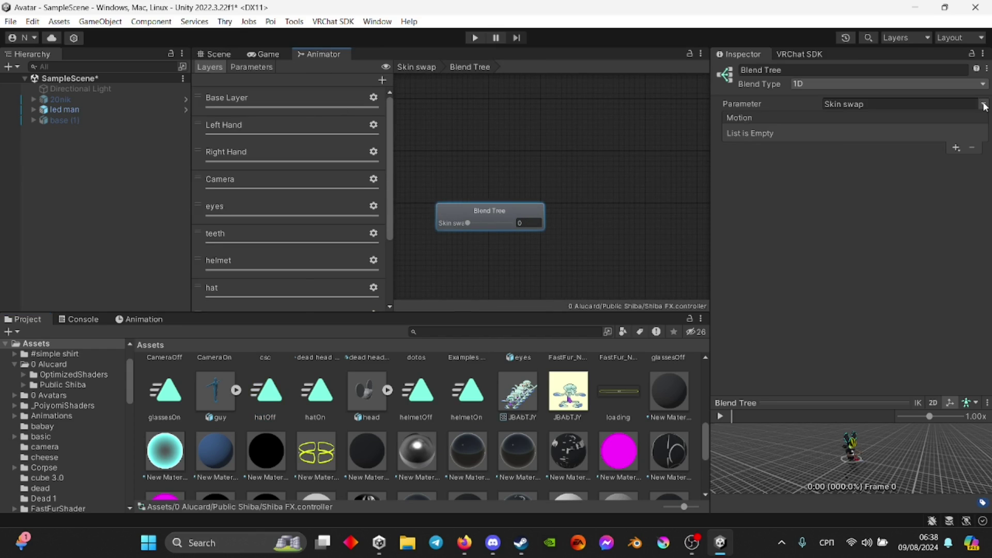
click(983, 104)
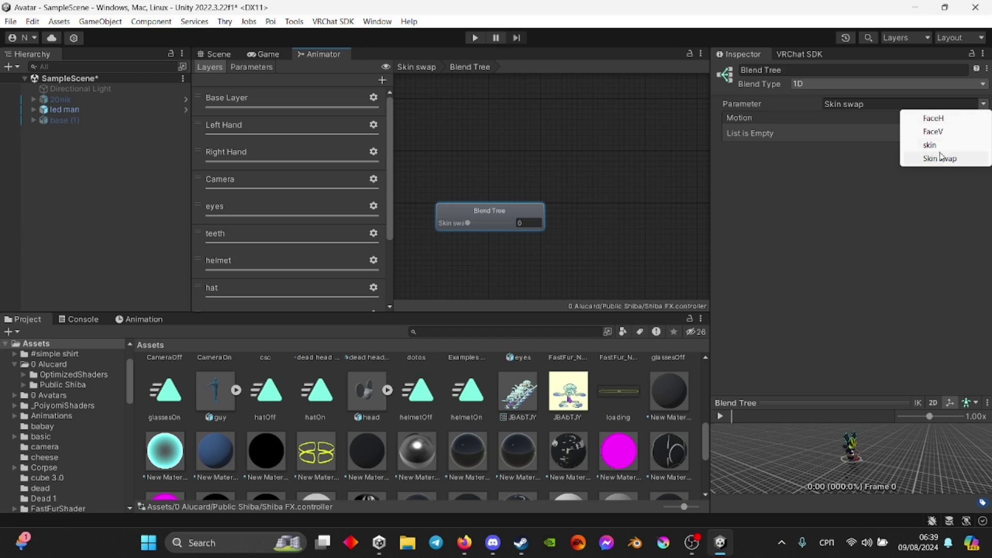
click(920, 176)
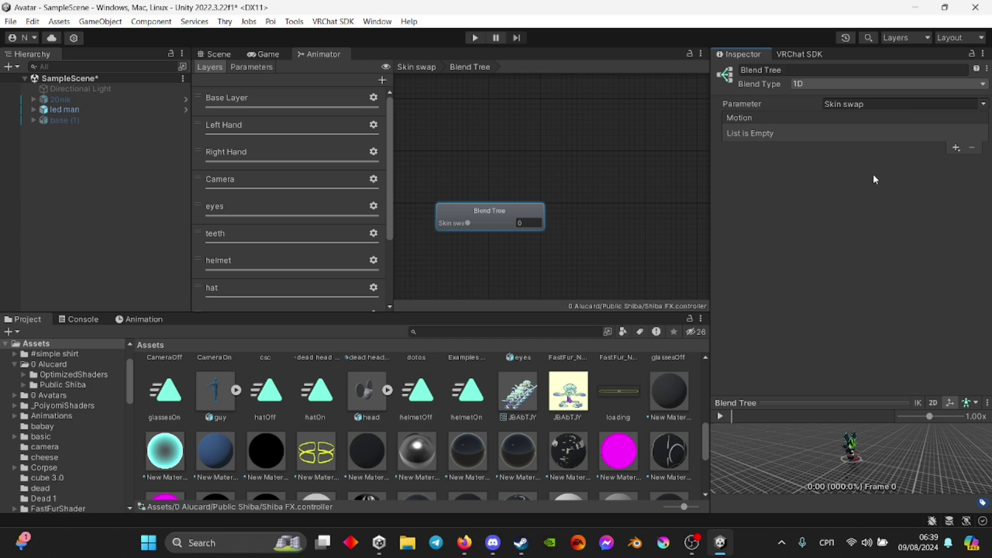
- Add seven motion fields to the Skin swap blend tree
click(956, 150)
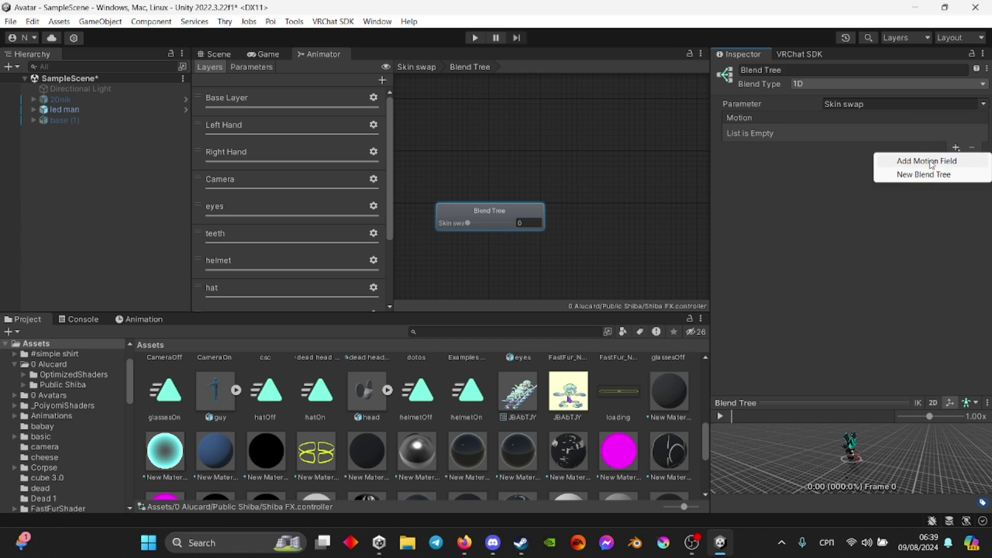
click(930, 160)
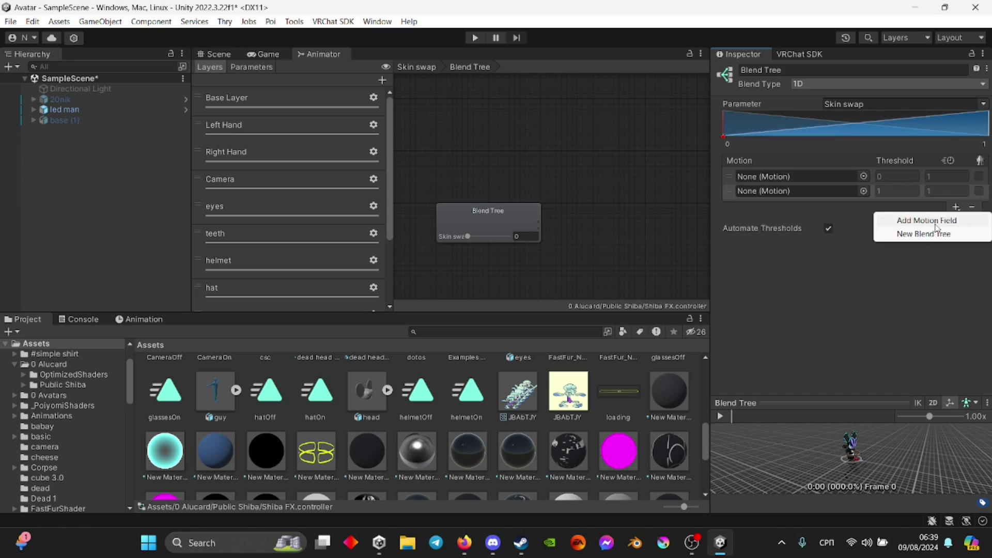
click(935, 222)
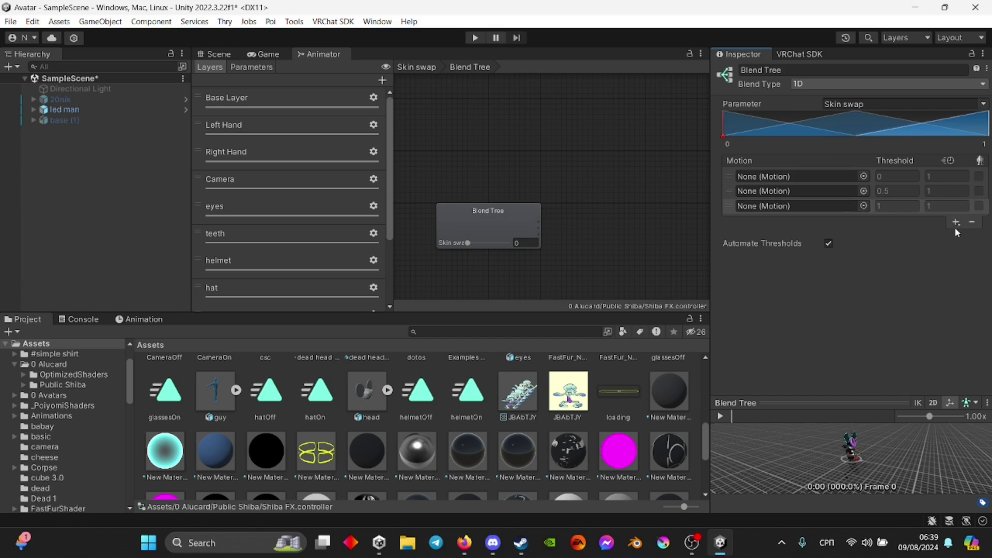
click(955, 224)
click(939, 237)
click(956, 237)
click(950, 251)
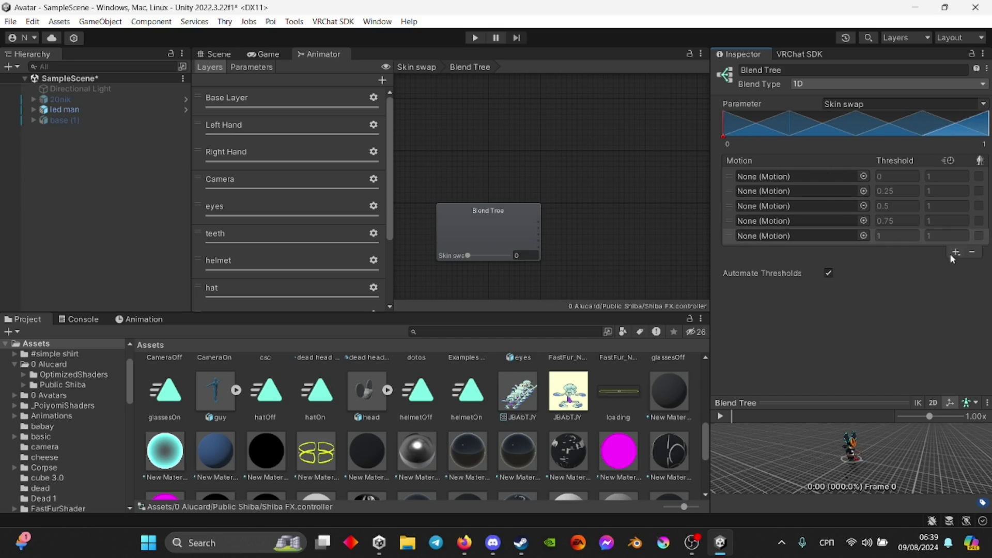
click(956, 251)
click(954, 264)
click(956, 266)
click(939, 281)
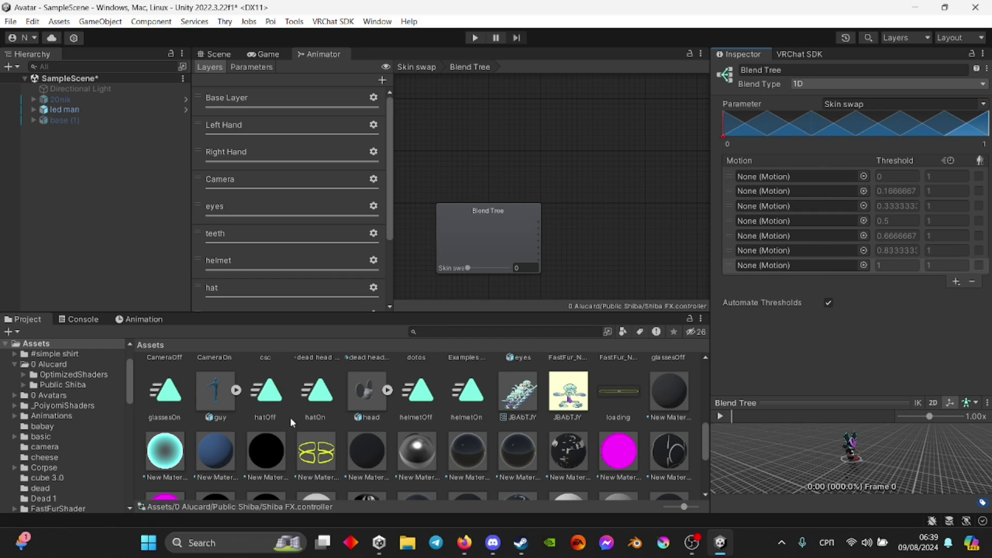
- Assign the hatOn, helmetOff and helmetOn clips to the blend tree's first three motion fields
drag(314, 401, 328, 399)
drag(600, 355, 808, 172)
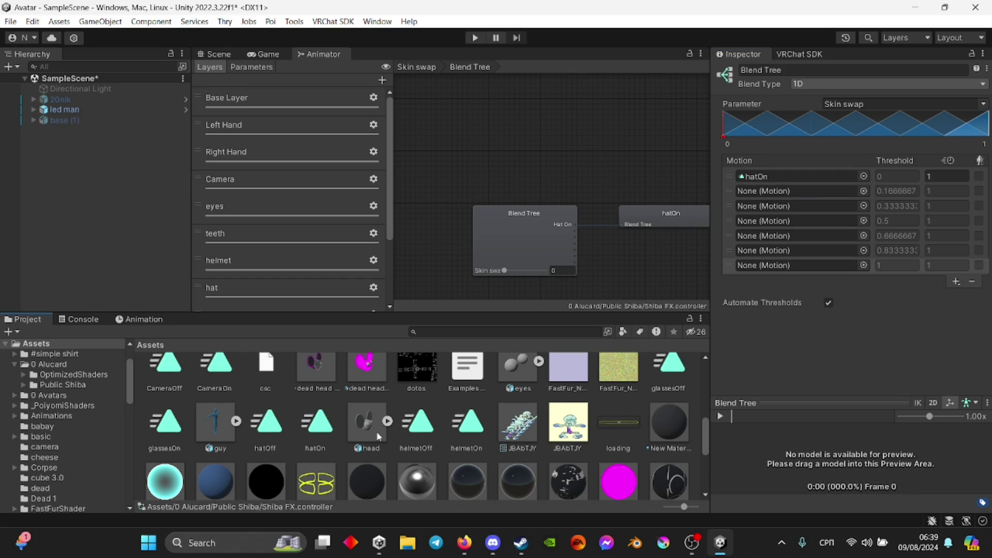
drag(418, 414, 802, 189)
drag(468, 421, 783, 206)
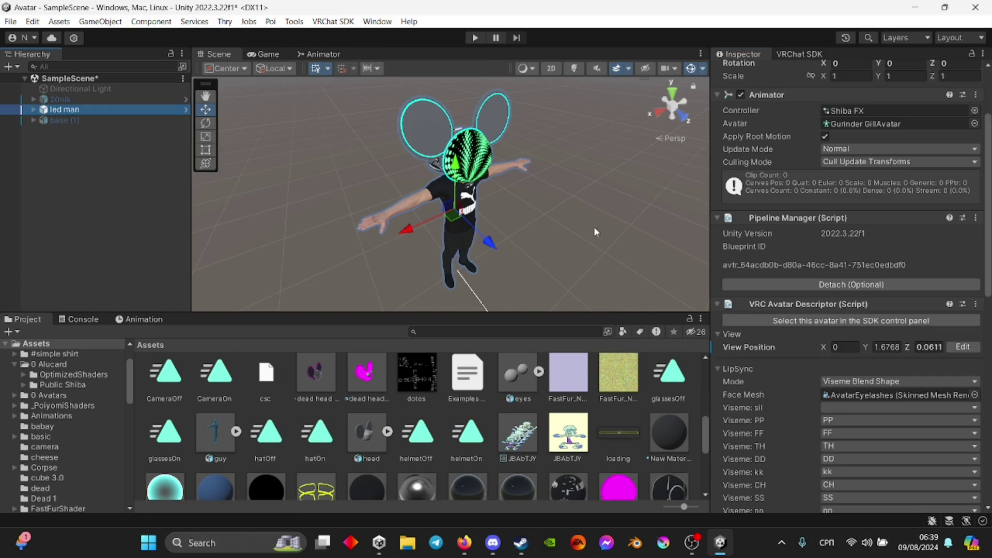
- Locate led man's expressions menu through its avatar descriptor and open the Main MEnu asset
click(594, 228)
click(63, 102)
click(86, 111)
scroll(845, 404, down, 10)
click(845, 404)
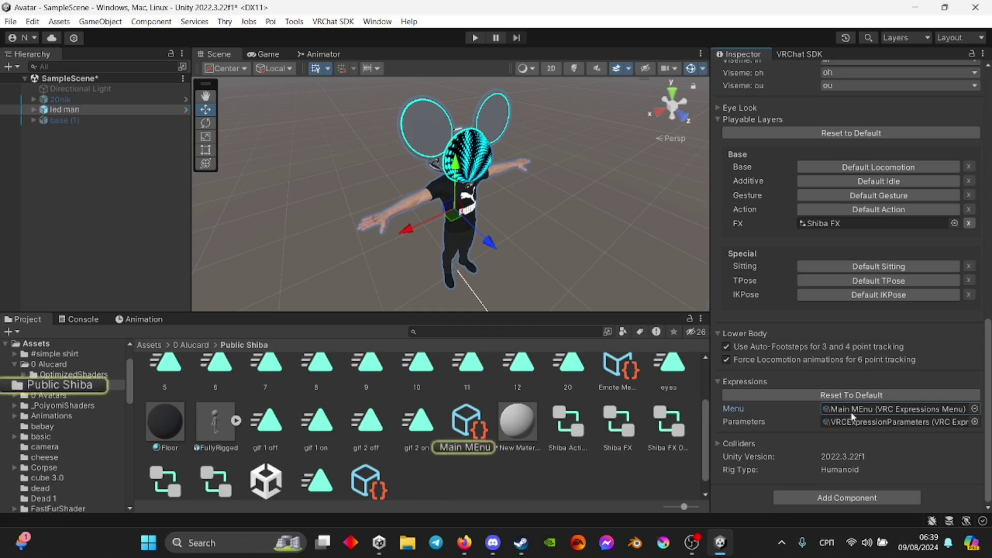
click(456, 429)
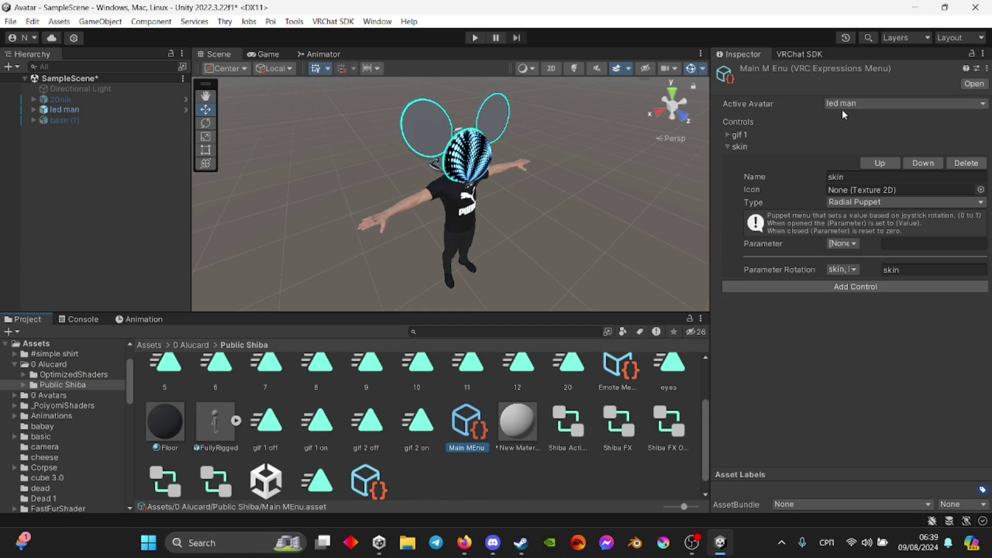
- Add a new control to the Main MEnu, set its type to Radial Puppet and choose its rotation parameter
click(811, 288)
click(877, 317)
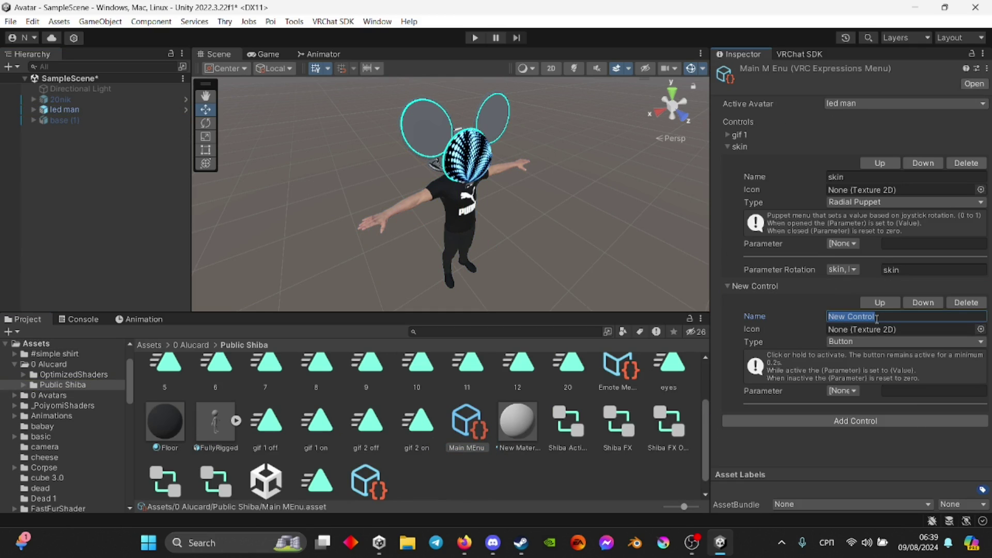
click(872, 344)
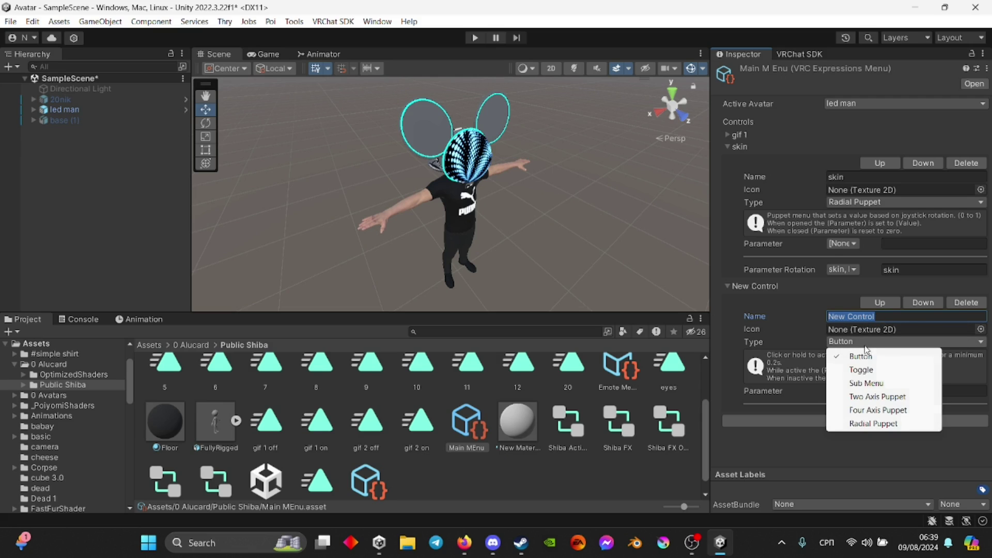
click(873, 424)
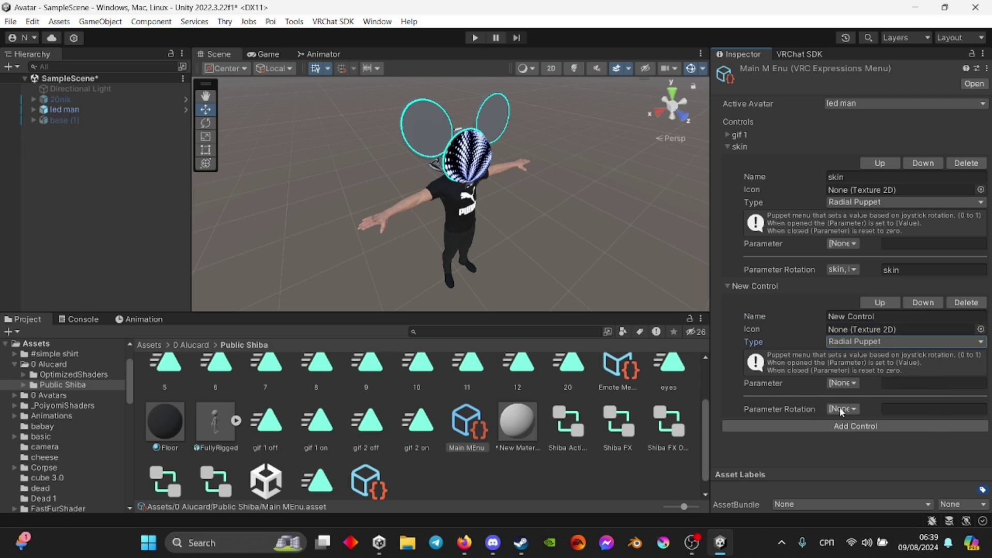
click(841, 410)
click(846, 477)
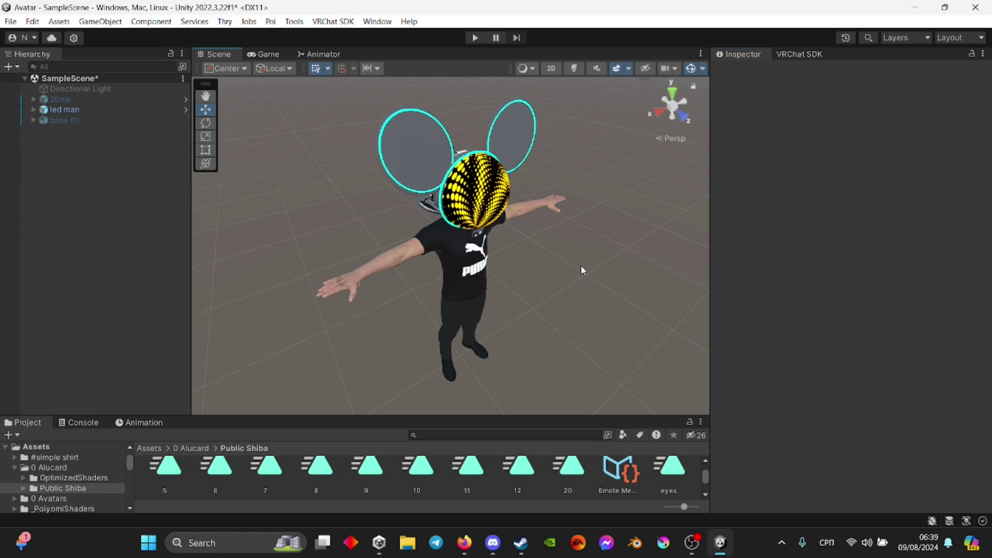
- Minimize all open windows to show the desktop
key(super+d)
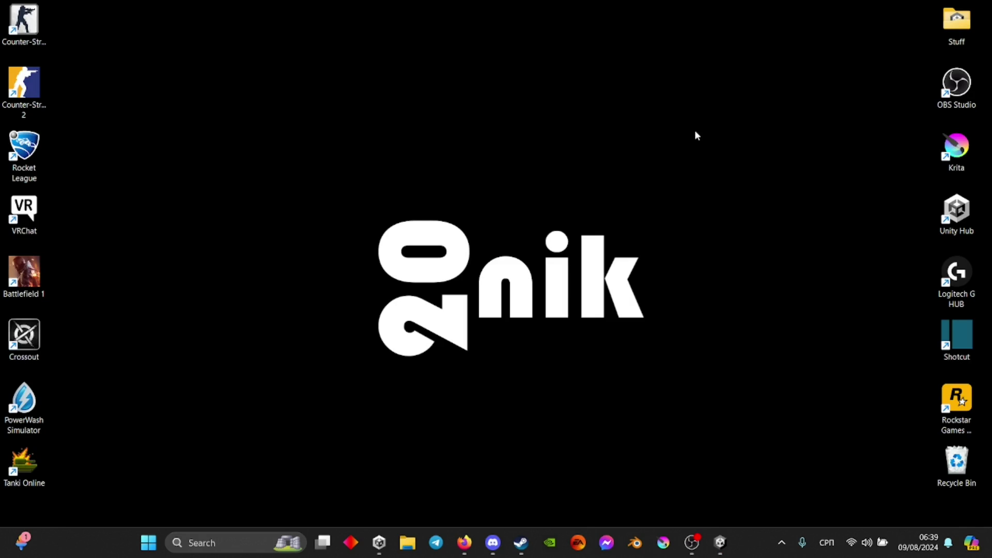